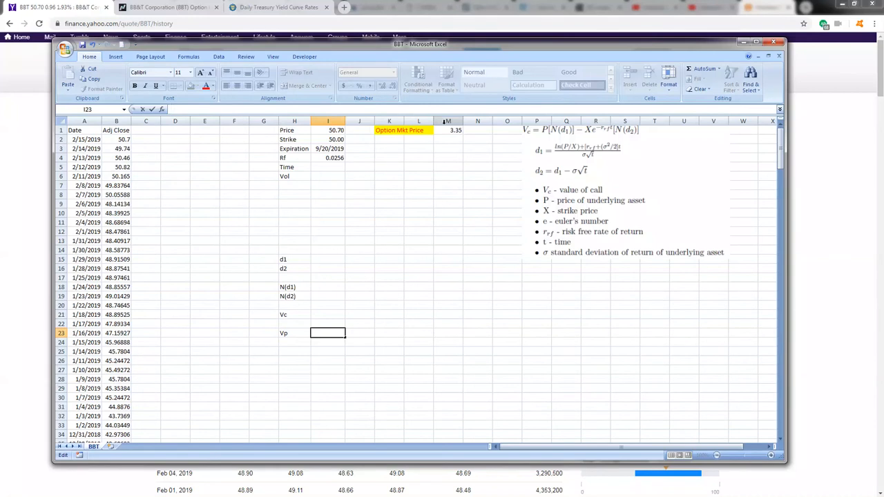
Step: Review BB&T's historical prices on Yahoo Finance and its September 2019 option chain on Nasdaq
click(56, 7)
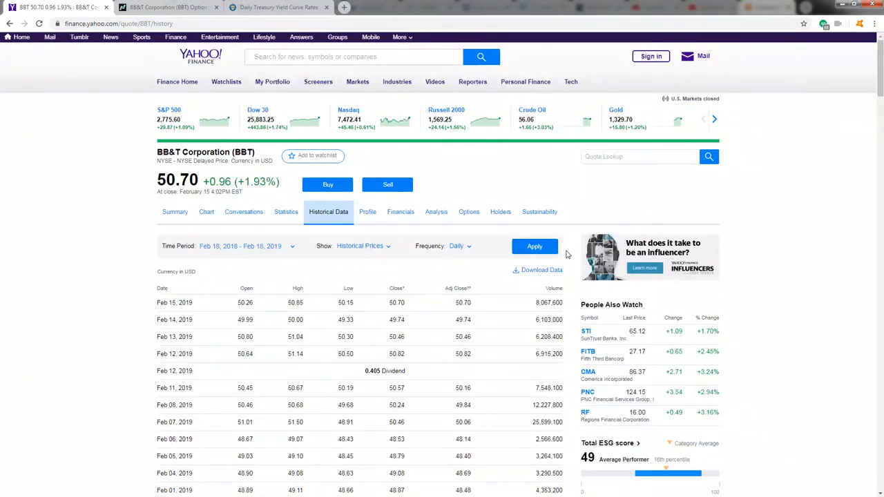
click(166, 7)
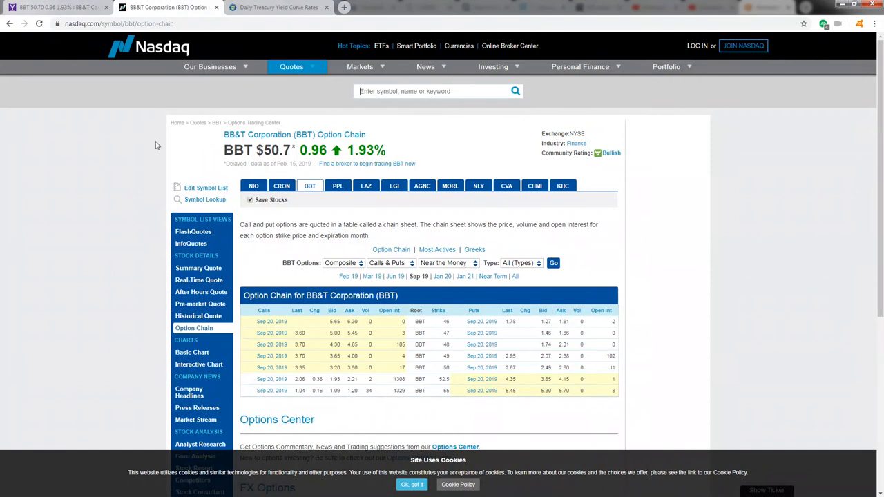
scroll(136, 160, down, 2)
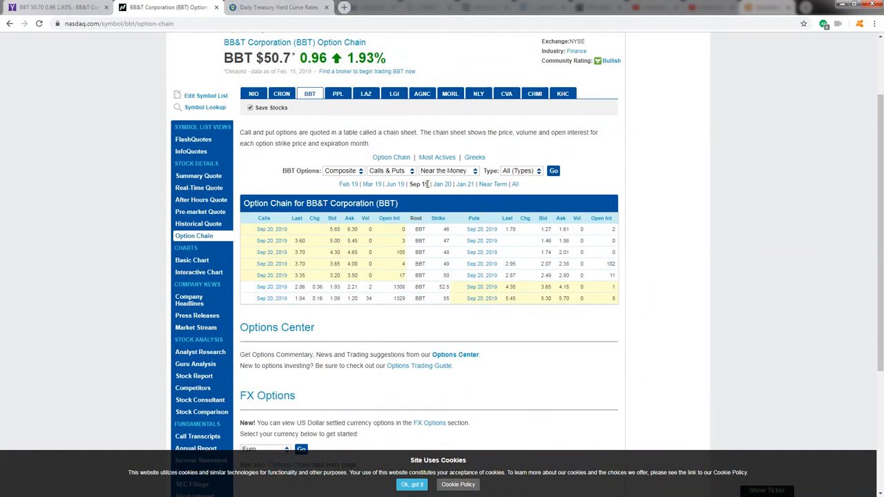
drag(429, 184, 406, 184)
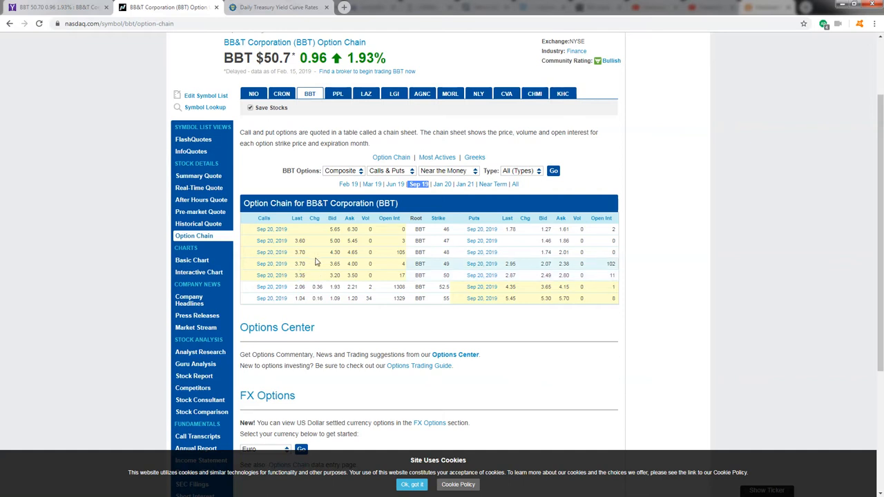
Step: Examine the Daily Treasury Yield Curve Rates table on the U.S. Treasury website for a risk-free rate
click(262, 8)
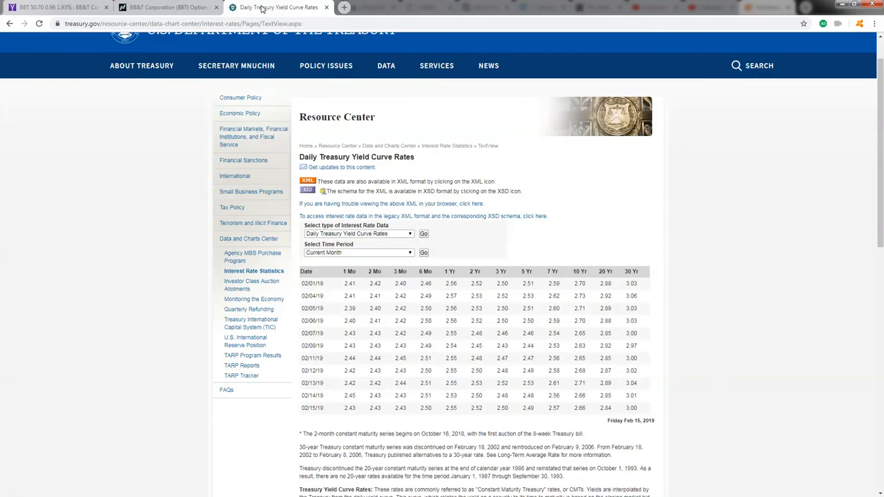
scroll(114, 155, up, 1)
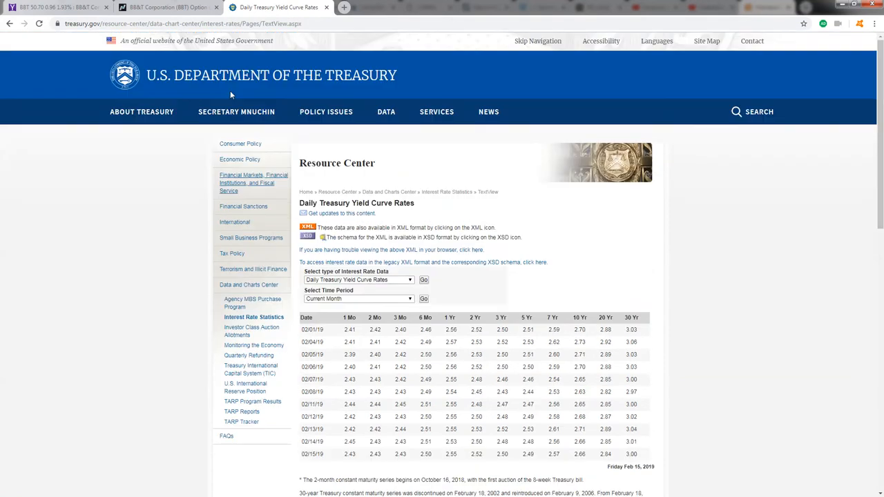
scroll(104, 178, down, 1)
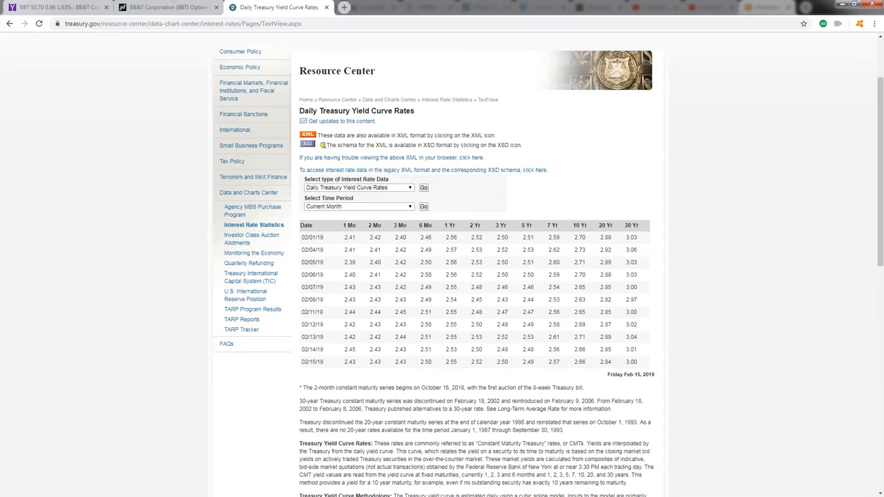
Step: Switch to the BBT workbook in Excel and review the price, strike, expiration and risk-free rate inputs in I1:I4
key(alt+Tab)
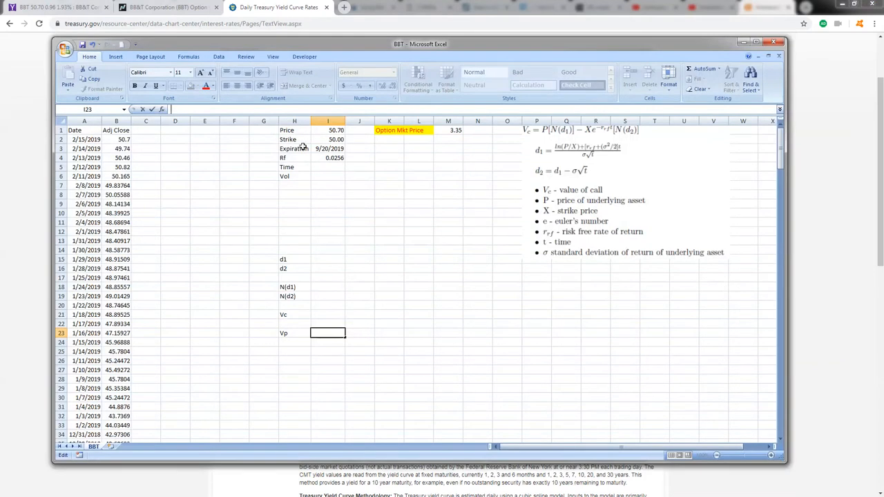
click(323, 131)
click(121, 140)
click(336, 131)
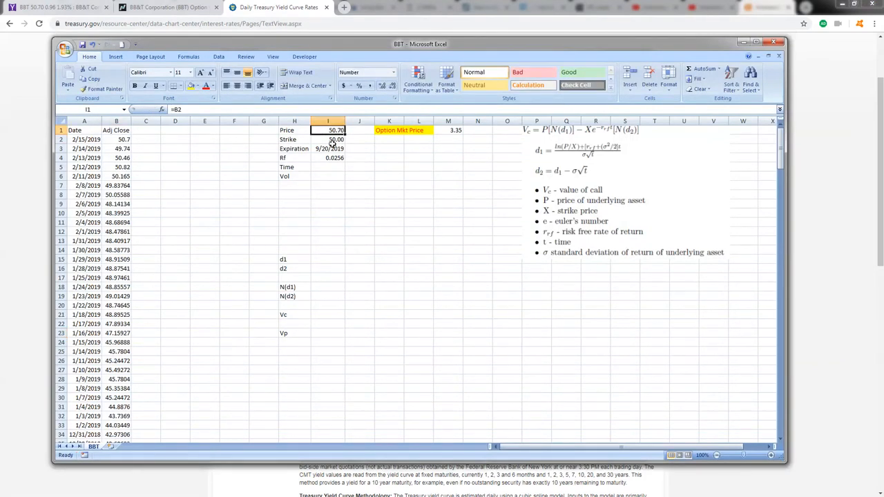
click(336, 142)
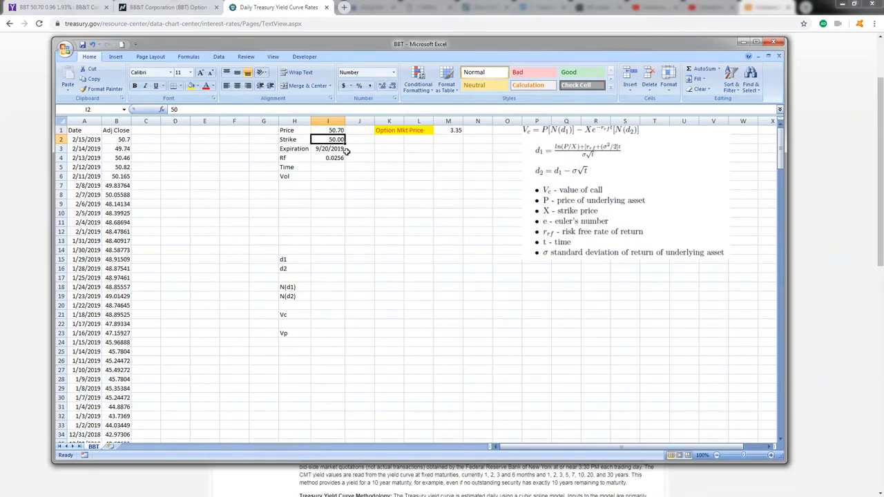
click(340, 149)
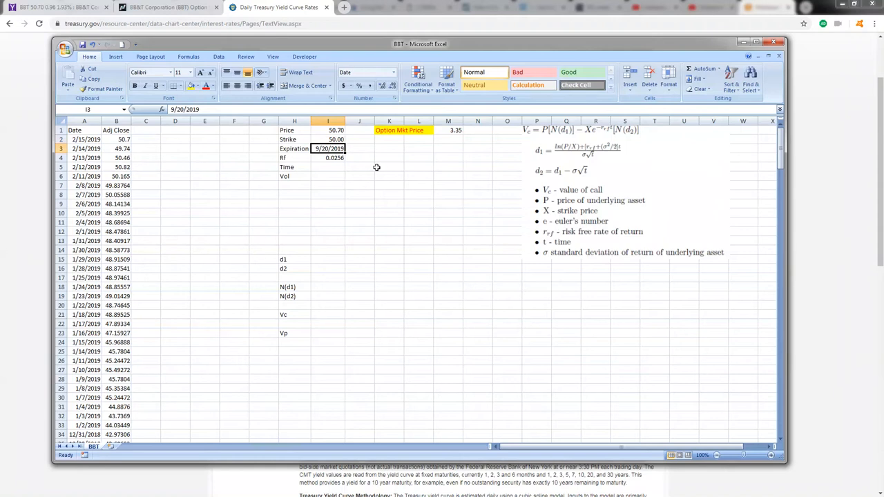
click(334, 157)
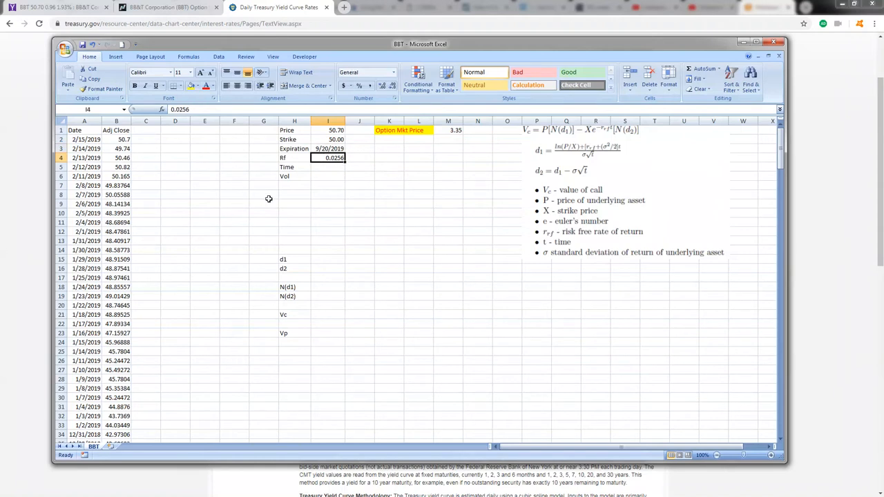
Step: Calculate the days until expiration in the Time cell I5 with =I3-TODAY()
click(327, 168)
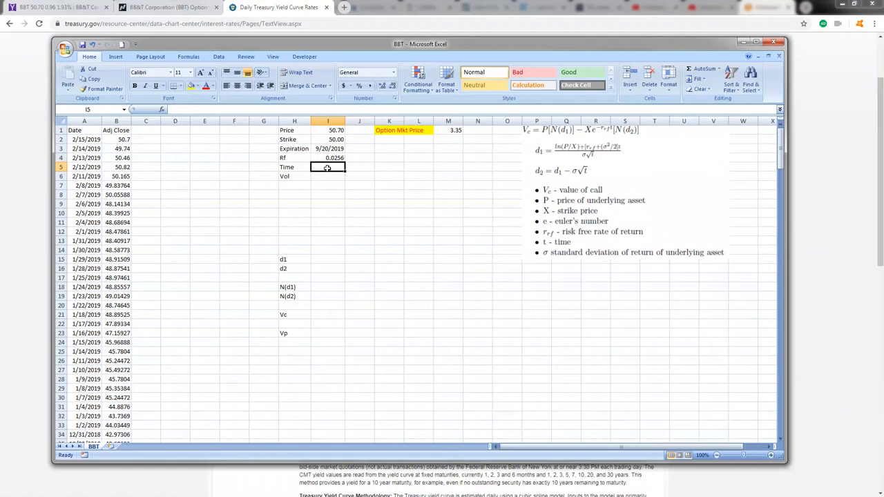
text(=)
key(Up)
key(Up)
text(-Today())
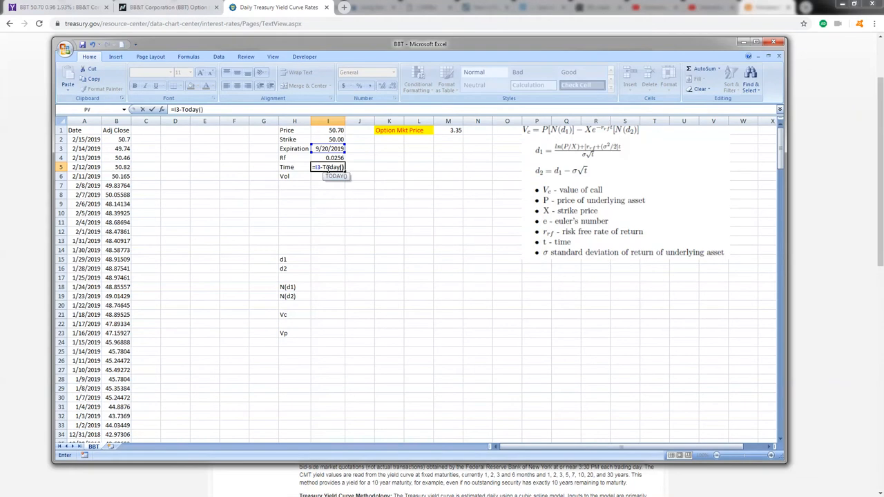
key(Return)
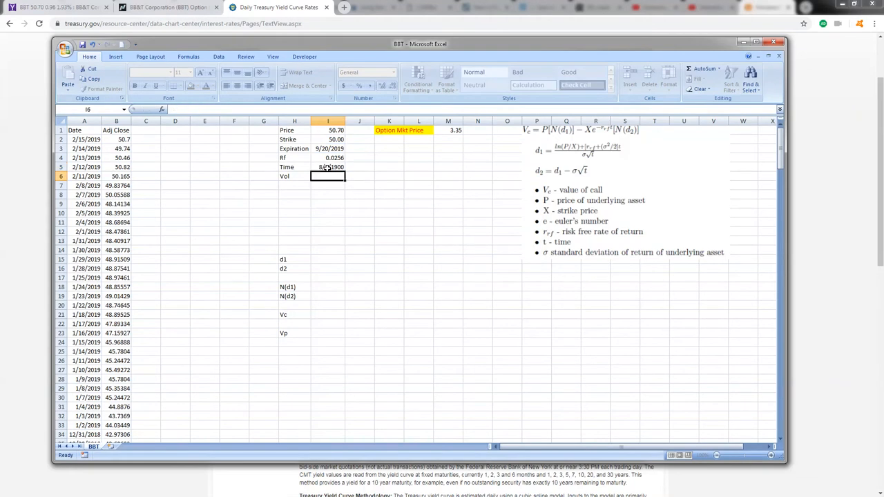
Step: Convert the Time formula in I5 to years by changing it to =(I3-TODAY())/365
click(328, 167)
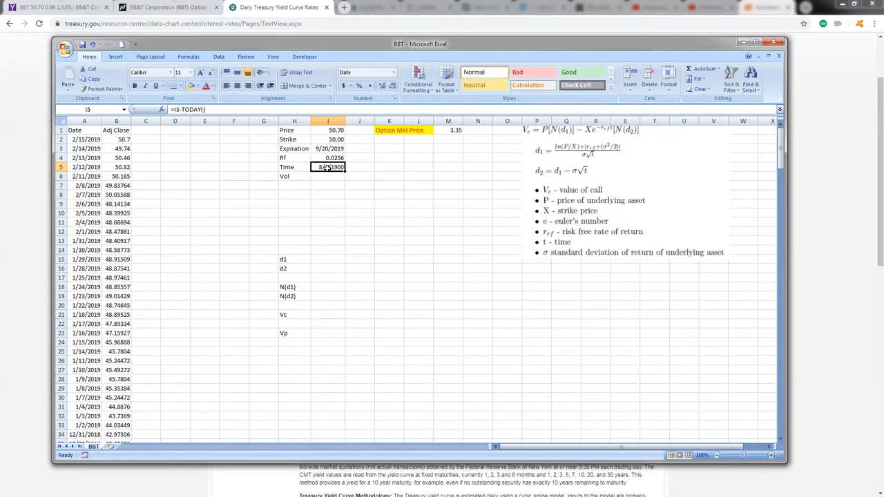
click(208, 109)
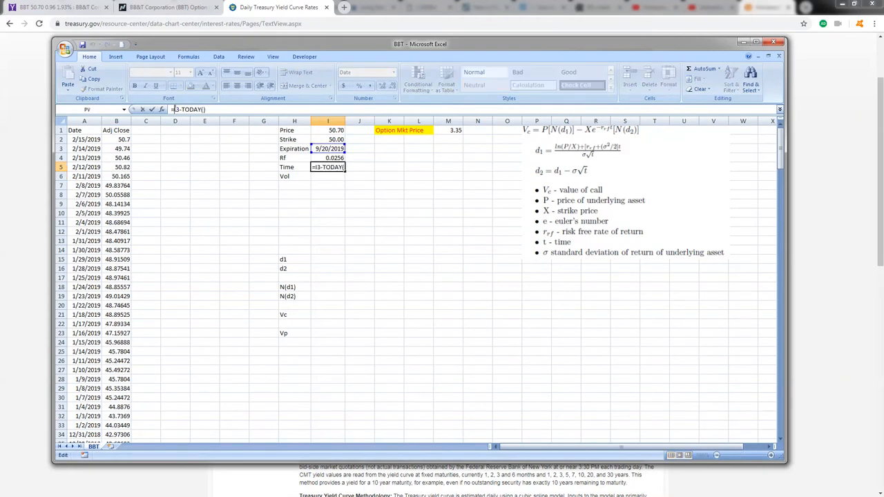
text(()
click(221, 110)
text()/365)
key(Return)
Step: Apply the Number format to the Time value in cell I5
click(324, 166)
click(393, 72)
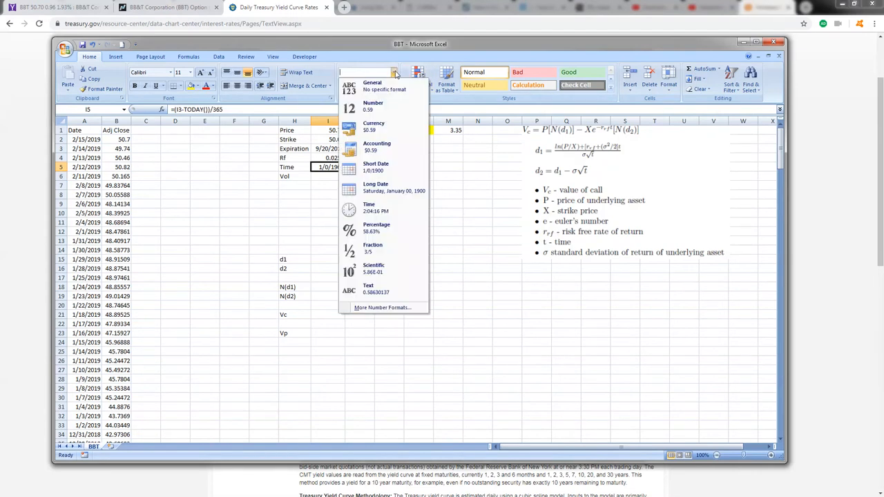
click(384, 105)
click(353, 197)
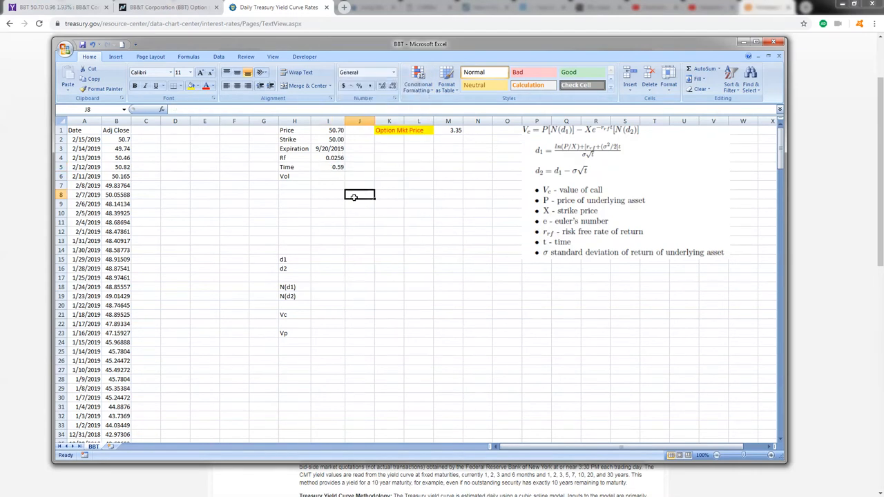
click(324, 168)
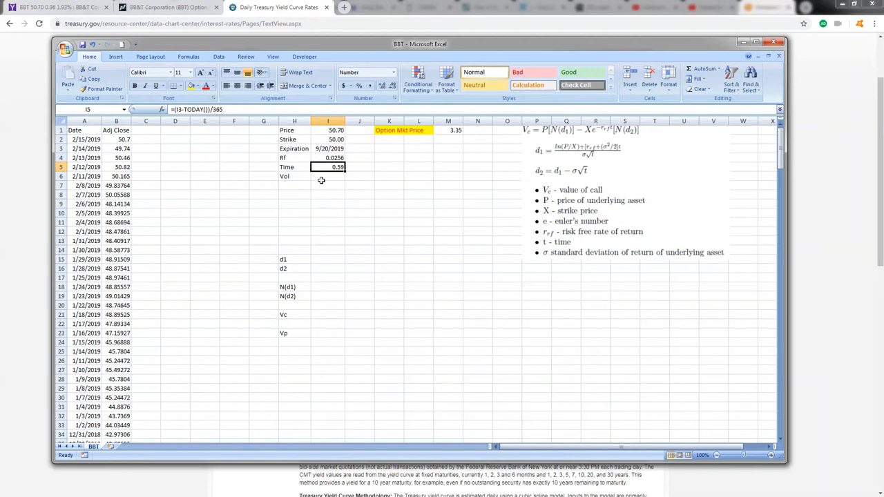
Step: Calculate the first daily log return in cell C2 with =LN(B2/B3)
click(143, 141)
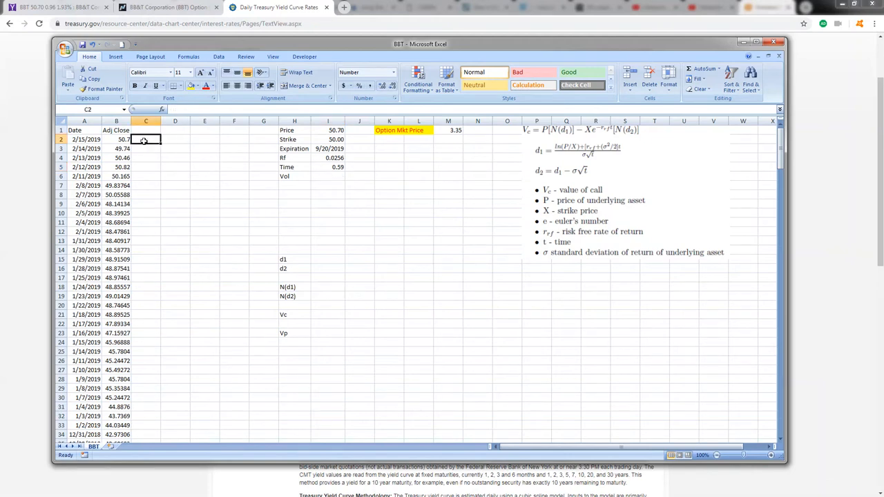
text(=)
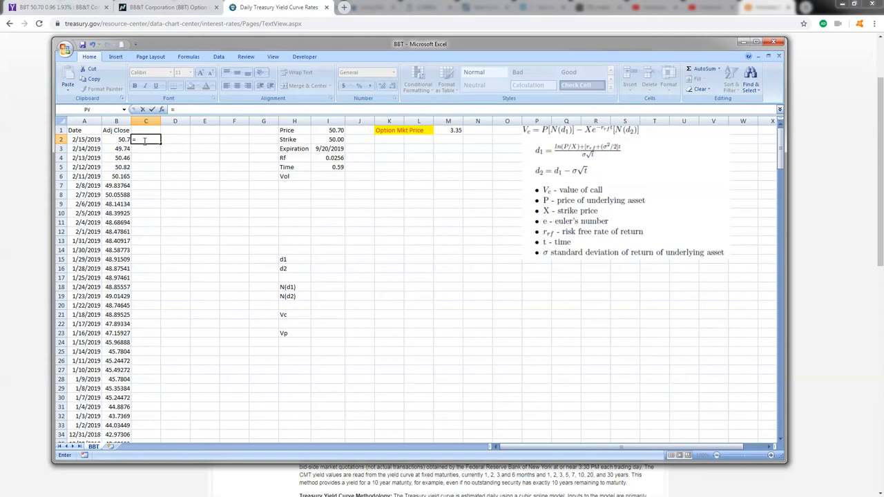
text(ln()
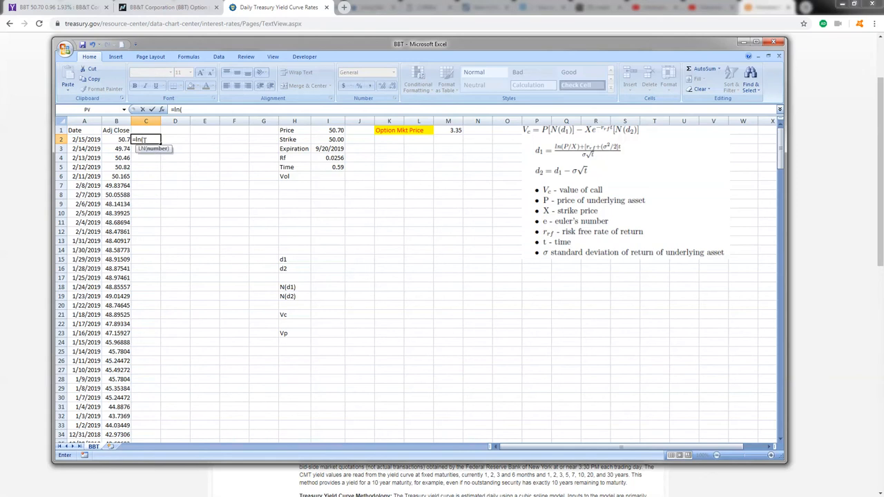
click(104, 139)
text(/)
click(103, 149)
text())
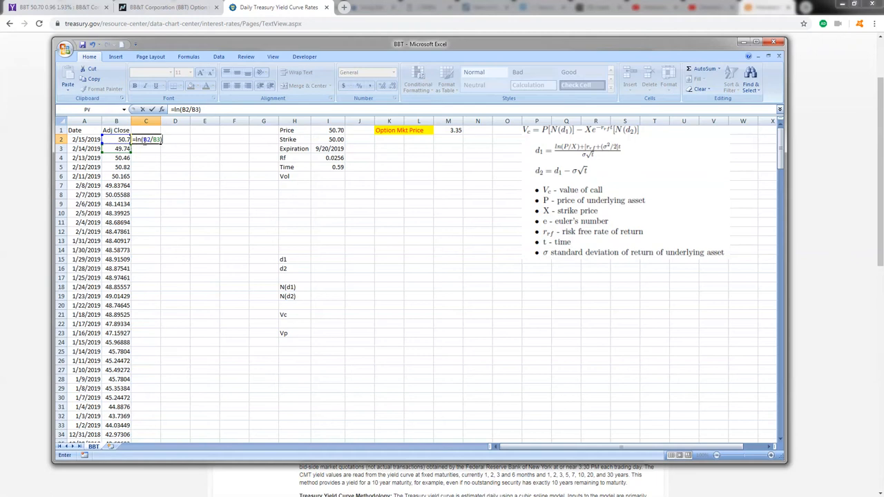
key(Return)
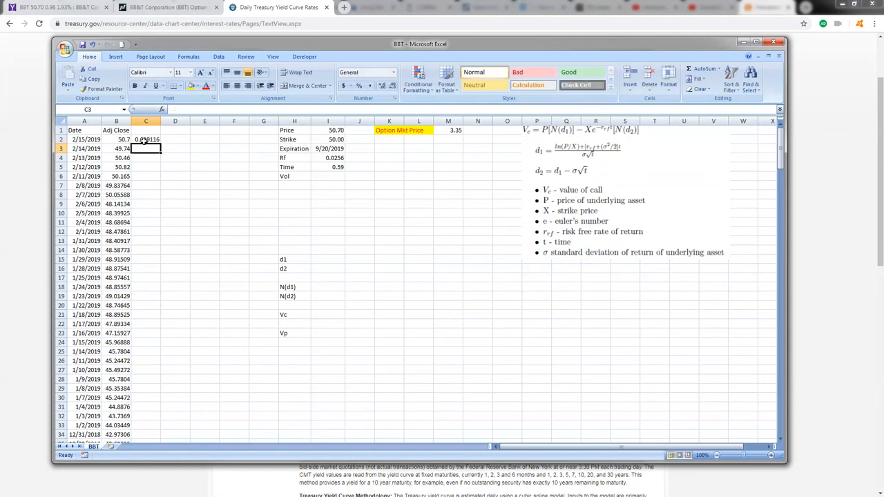
Step: Fill the log return formula from C2 down through C250, leaving out the oldest price row
click(143, 139)
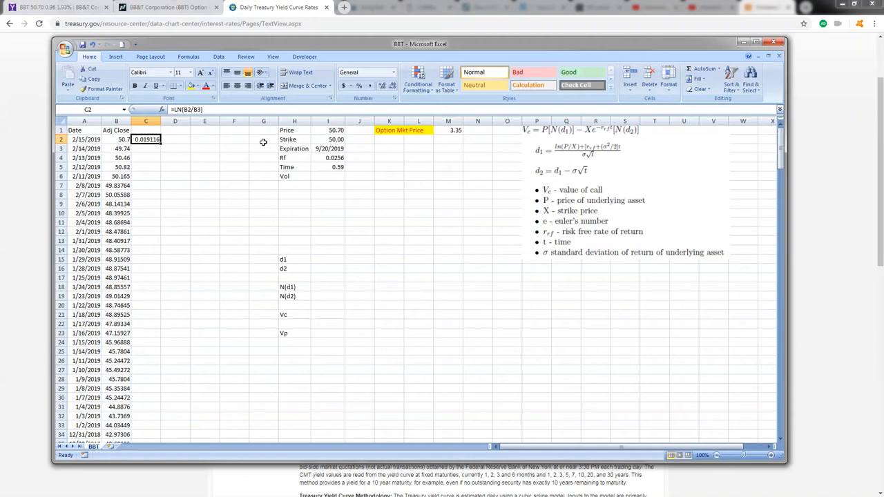
key(Left)
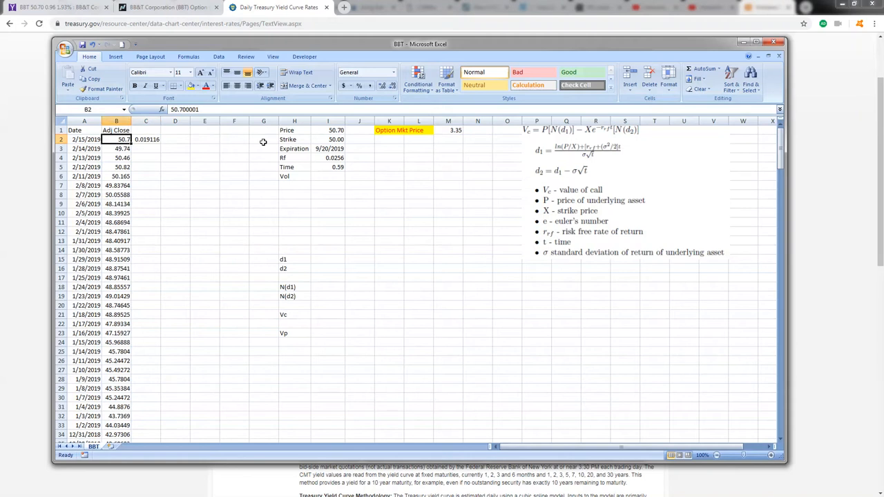
key(ctrl+shift+Down)
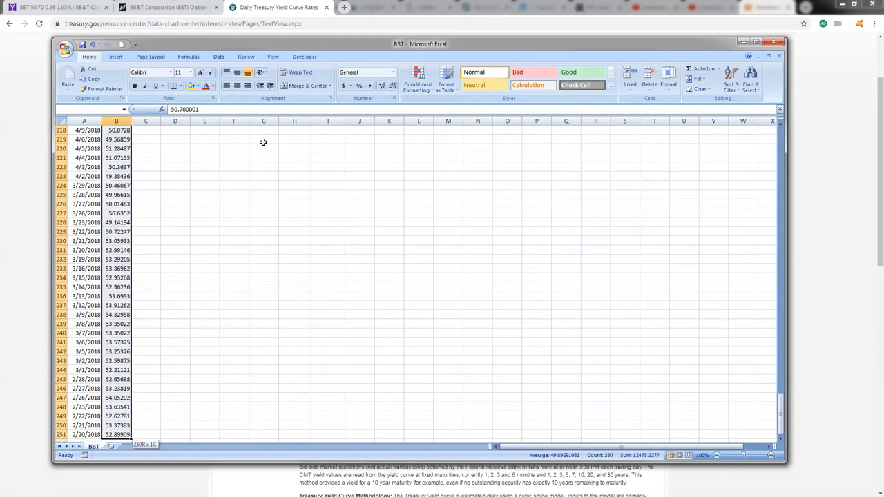
key(ctrl+Down)
key(Right)
key(Up)
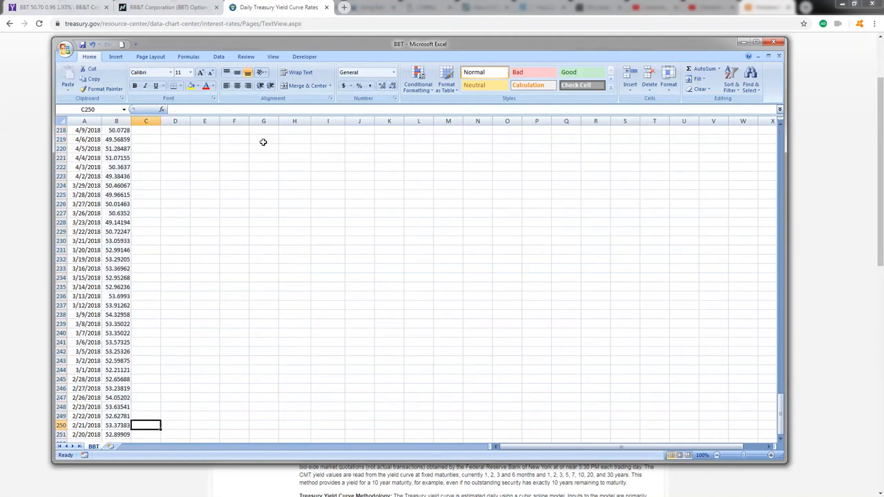
key(ctrl+shift+Up)
key(alt+h)
key(f)
key(i)
key(d)
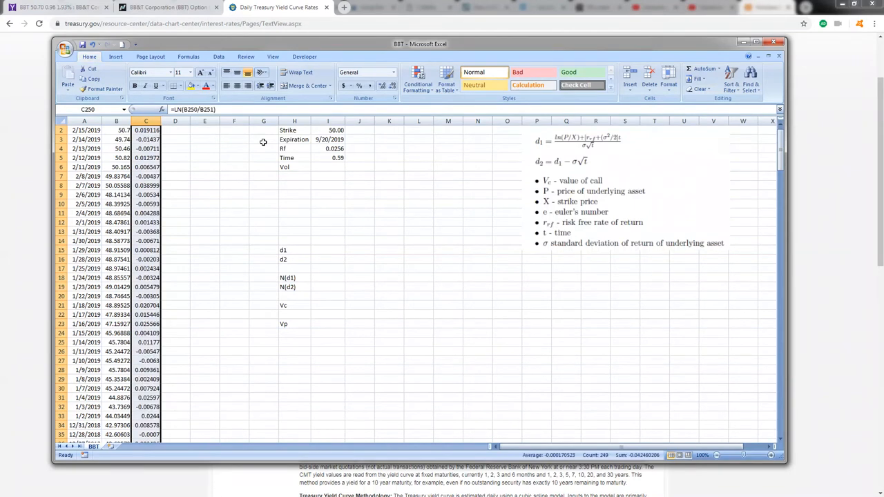
Step: Return to the top of the return column and enter the header "Ret (daily)" in cell C1
key(Up)
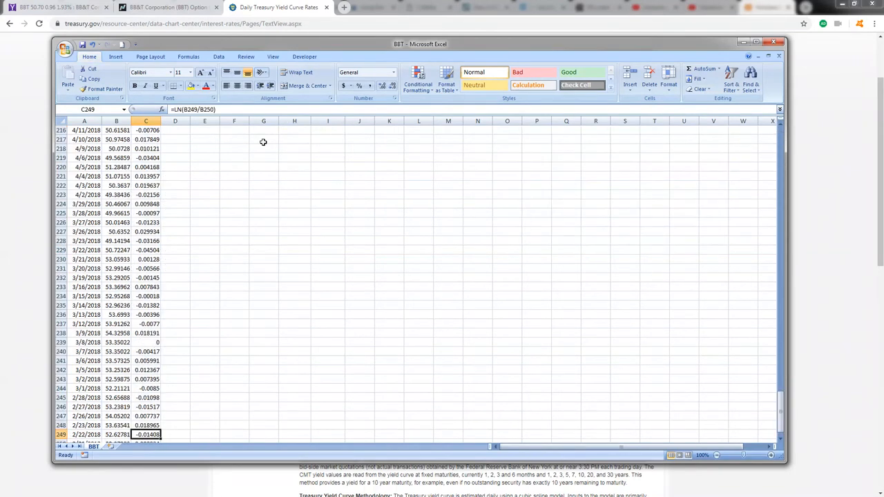
key(ctrl+Up)
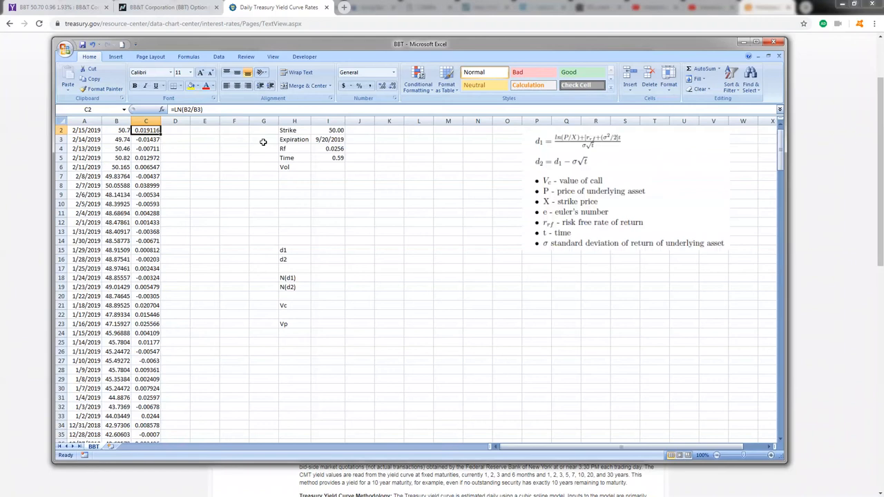
key(Right)
key(Up)
key(Down)
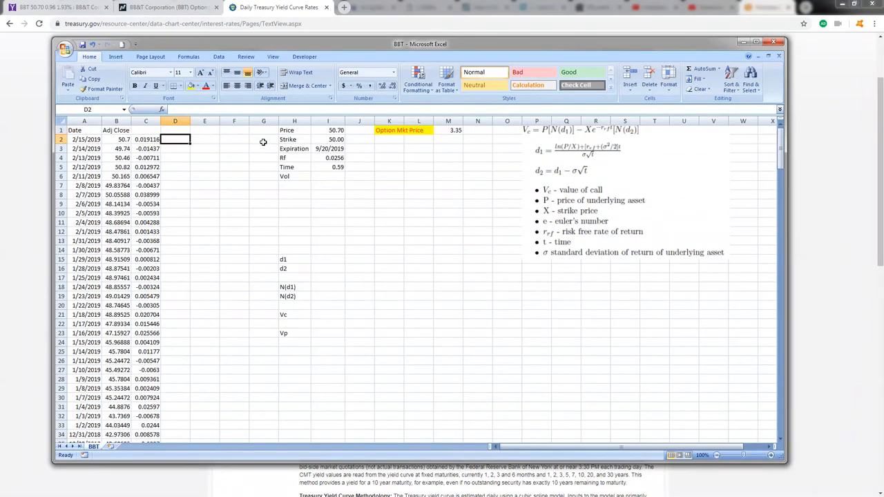
key(Up)
key(Left)
text(Re)
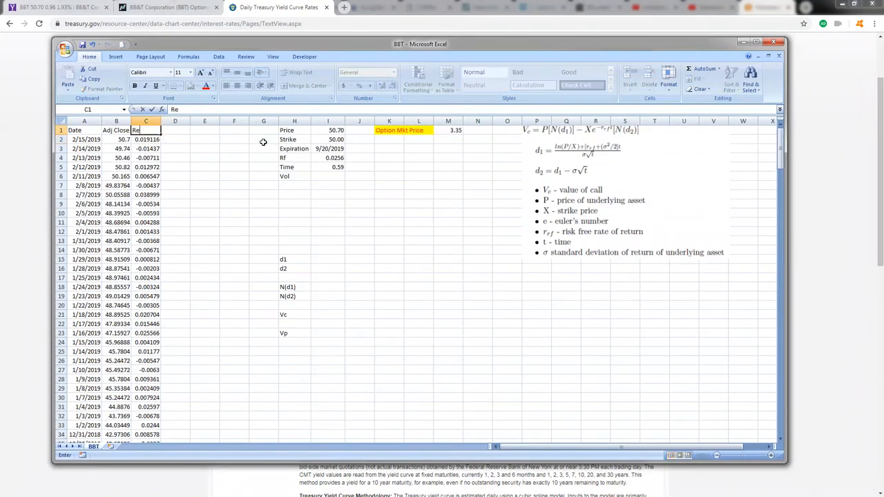
text(t (daily))
key(Return)
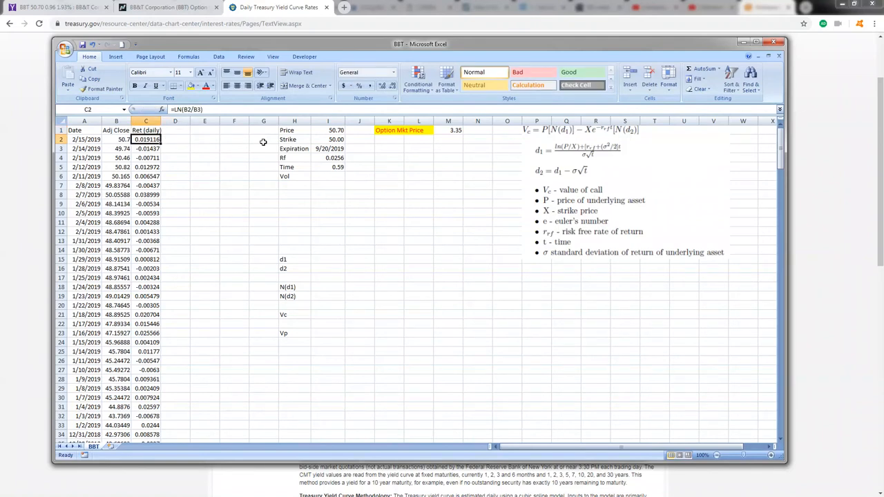
Step: Calculate the population standard deviation of the daily returns in cell E2 with =STDEVP(C2:C250)
key(Right)
key(Right)
text(=)
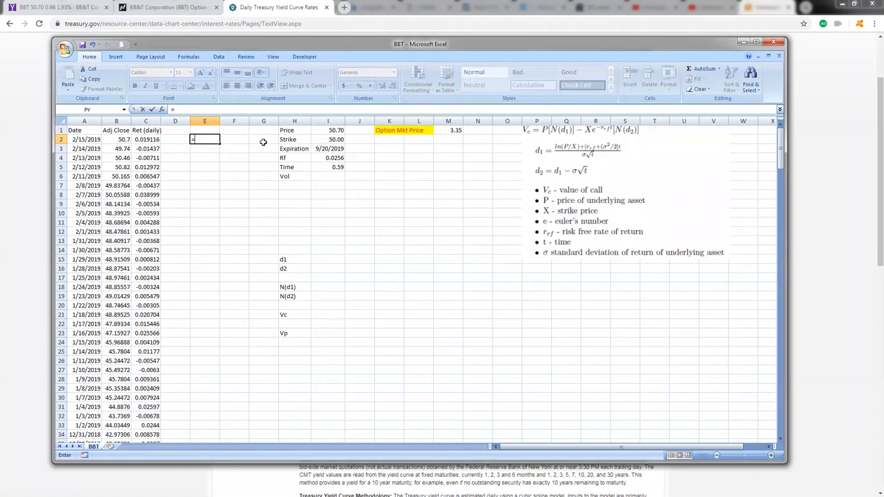
text(st)
key(Down)
key(Down)
key(Down)
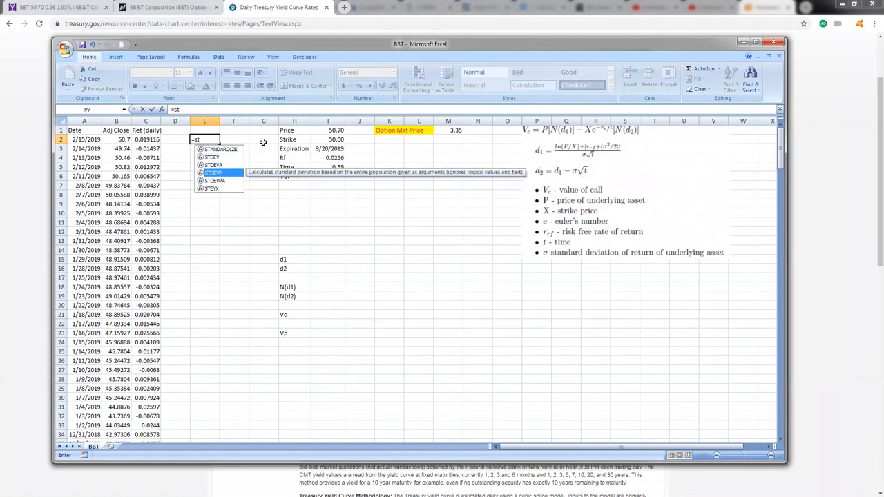
text(()
key(BackSpace)
key(Down)
key(Down)
key(Down)
key(Down)
key(Up)
key(Tab)
key(Left)
key(Left)
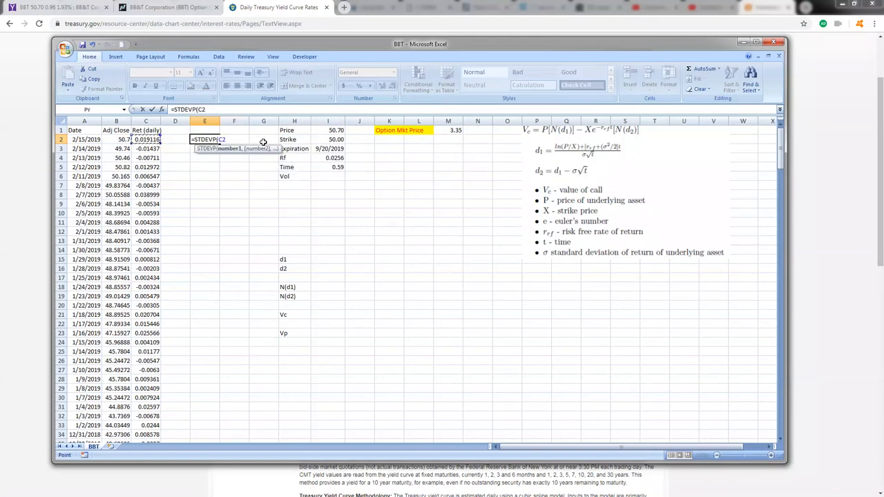
key(ctrl+shift+Down)
text())
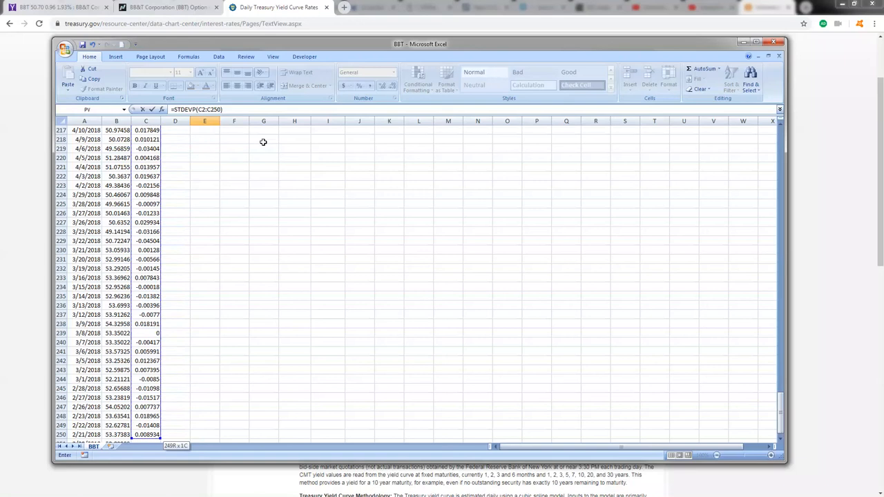
key(Return)
Step: Label cell D2 "Daily StDev" beside the daily standard deviation and widen column D to fit the text
scroll(177, 142, up, 1)
click(183, 141)
text(D)
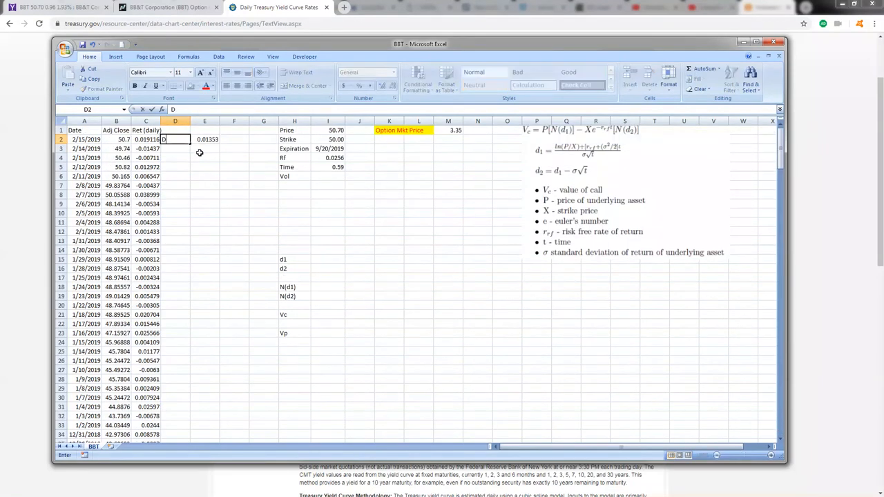
text(aily StDev)
click(199, 153)
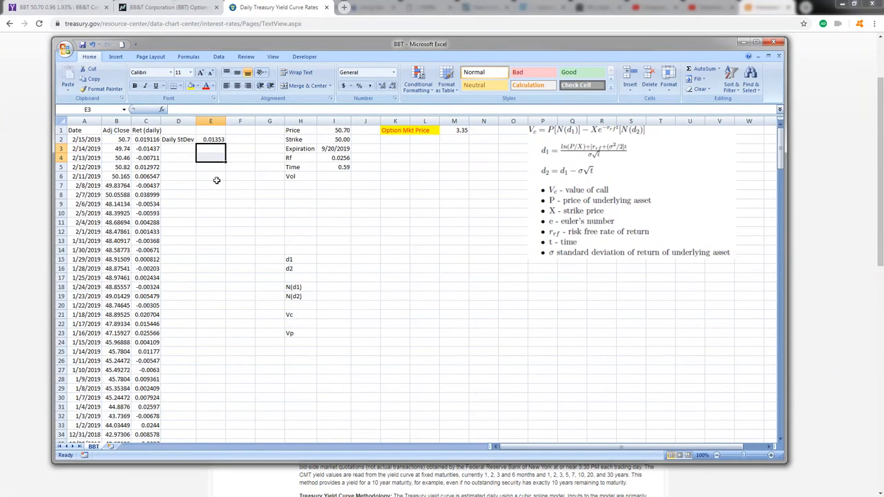
click(210, 142)
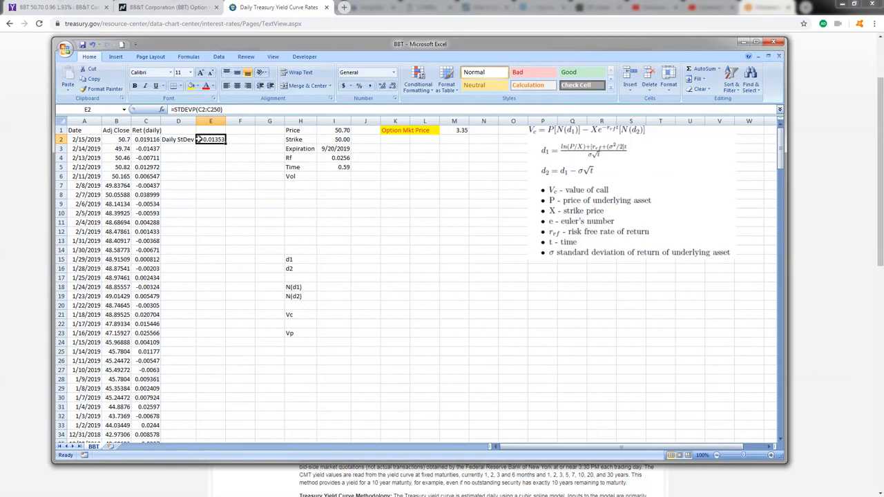
Step: Label cell D4 "Annual StDev" and fit column D's width to the text
click(190, 158)
text(Annual)
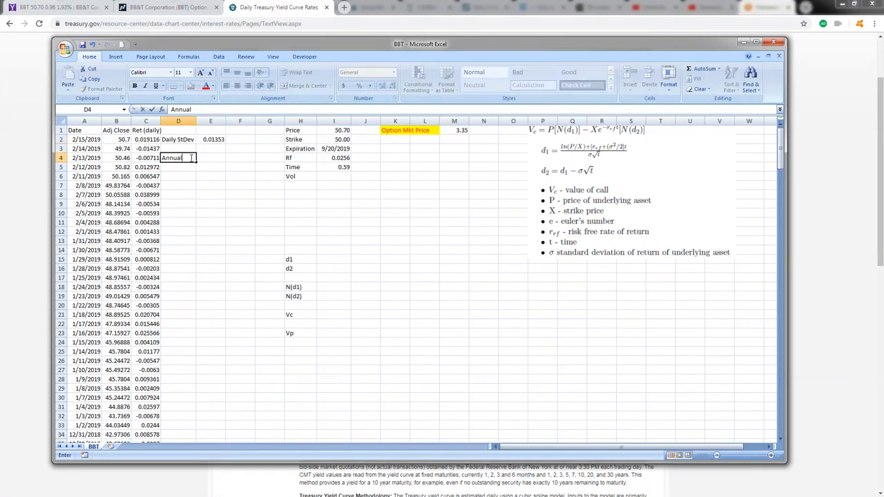
text( Stdev)
click(229, 156)
double_click(195, 119)
Step: Annualize the daily standard deviation in cell E4 with =E2*SQRT(250)
click(224, 157)
text(=)
key(Up)
key(Up)
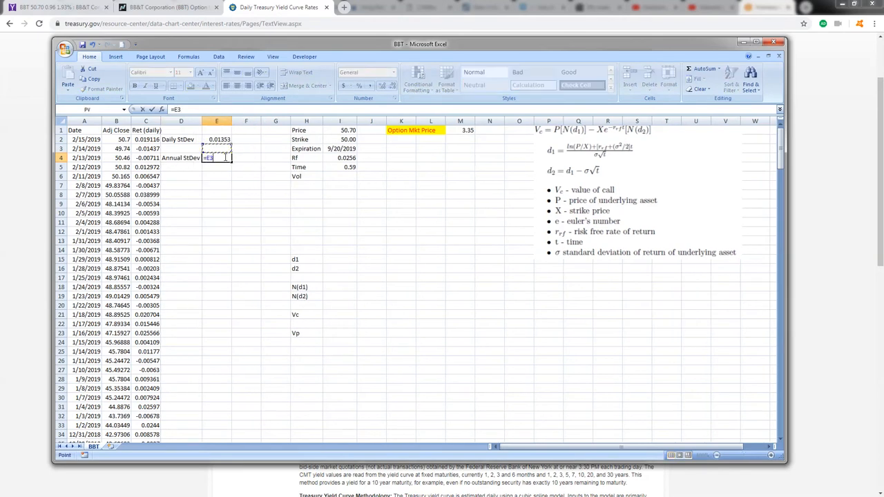
text(*Sqrt)
text(()
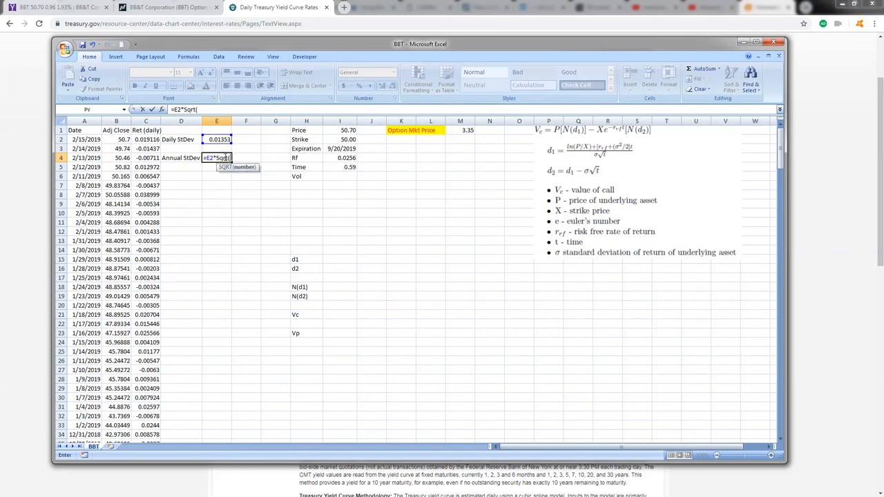
text(250))
key(Return)
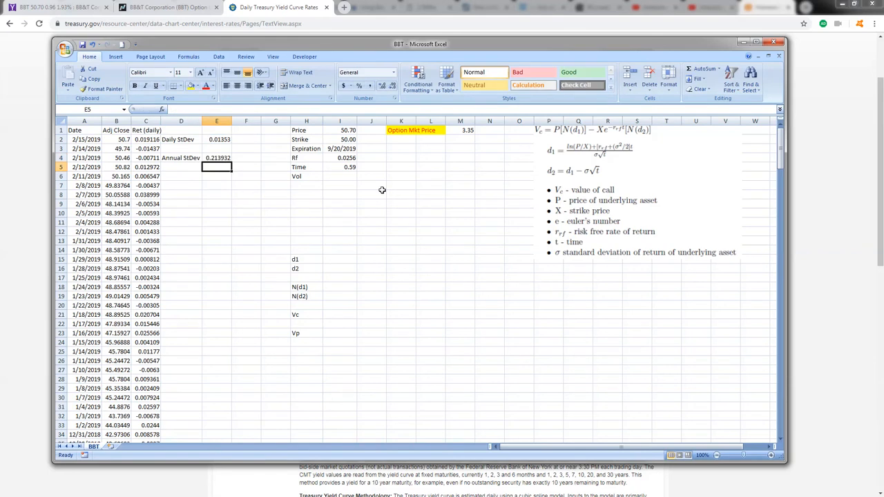
Step: Link the Vol input in cell I6 to the annual standard deviation with =E4
click(350, 176)
text(=)
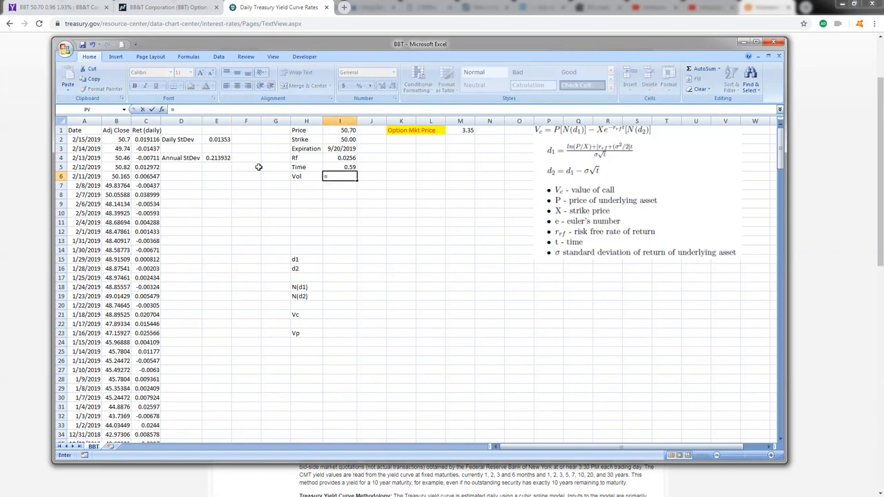
click(218, 158)
key(Return)
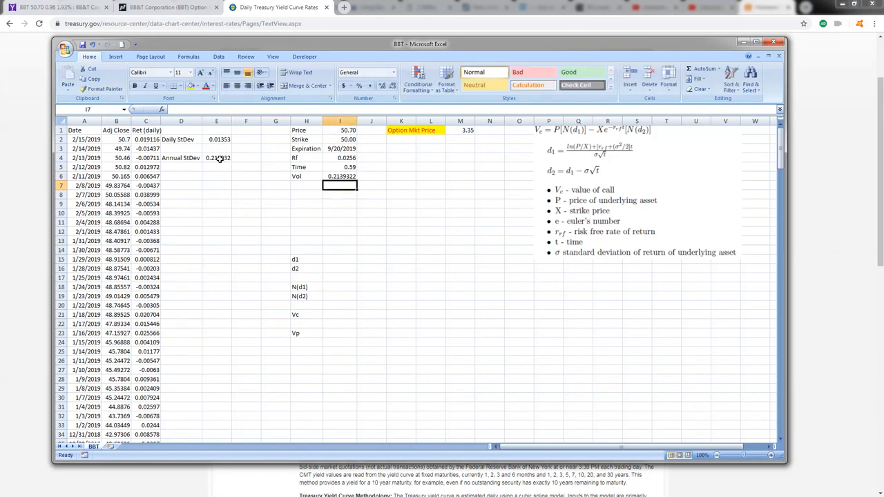
Step: Begin the d1 formula in cell I15 with the log of price over strike, =(LN(I1/I2)+
click(340, 259)
text(=)
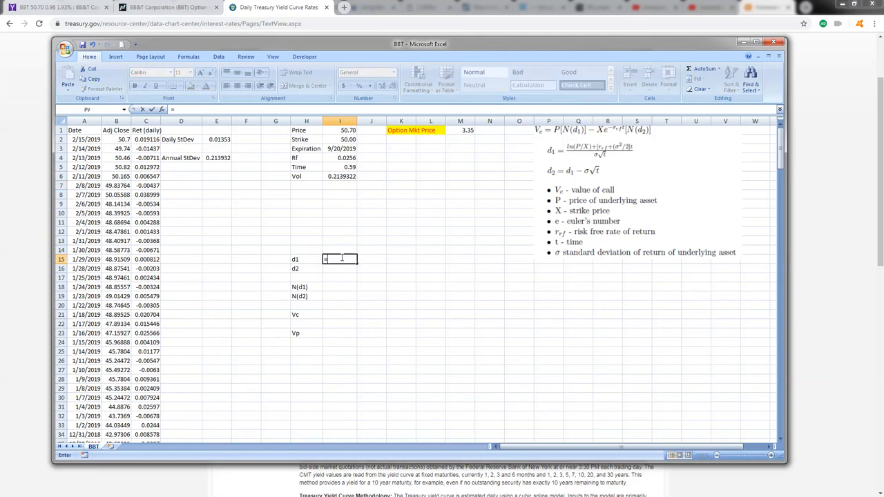
text((ln()
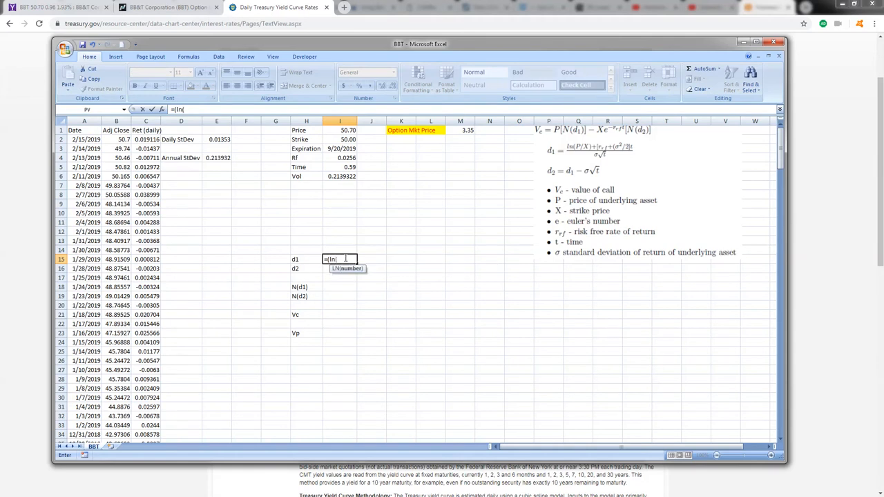
click(346, 131)
text(/)
click(346, 139)
text()+()
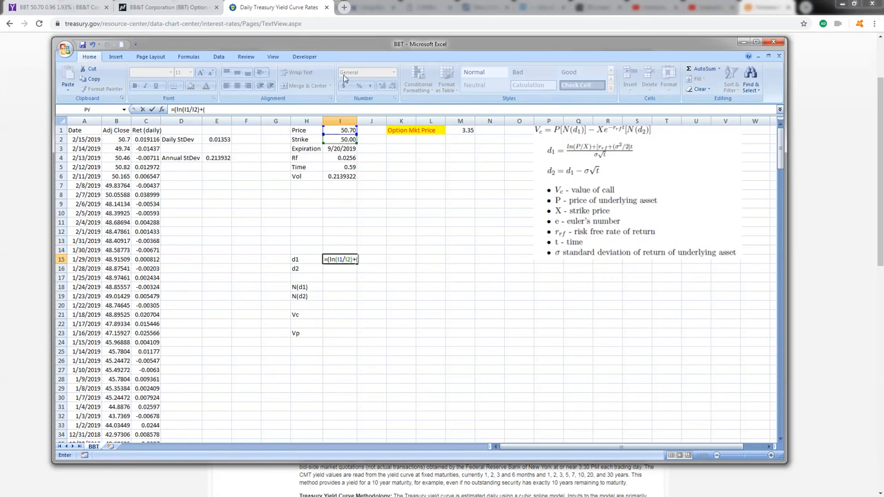
Step: Complete the numerator of the d1 formula with the rate, volatility and time term (I4+I6^2/2)*I5
key(BackSpace)
click(339, 159)
text(+)
click(338, 176)
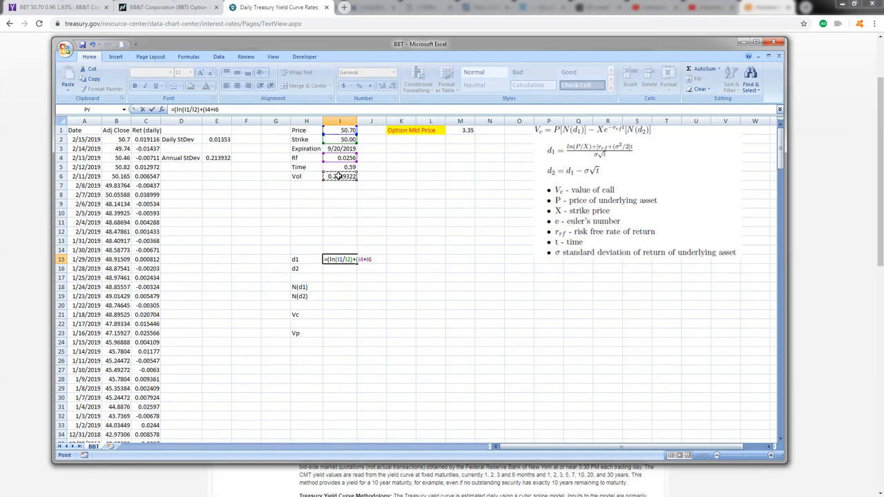
text(^2/2)*)
click(339, 169)
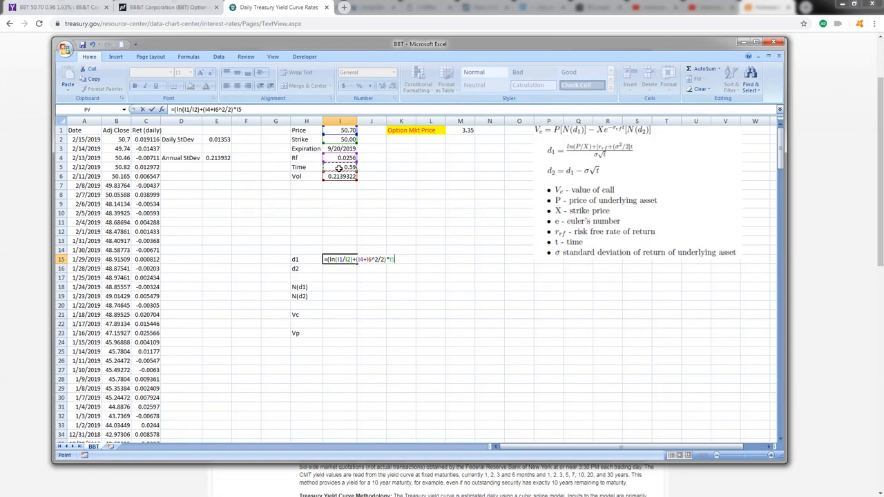
text()/()
Step: Divide the d1 numerator by (I6*SQRT(I5)) and enter the formula, accepting the proposed parenthesis correction
click(334, 176)
text(*sqrt()
click(333, 164)
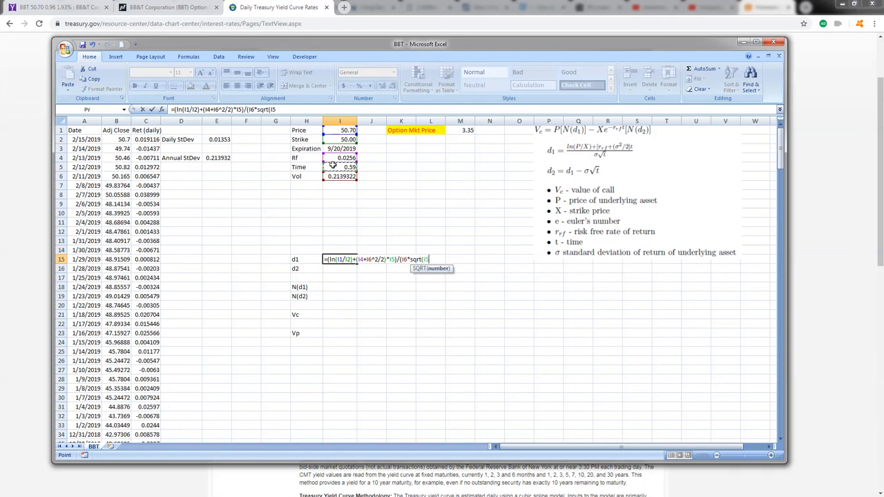
text()))
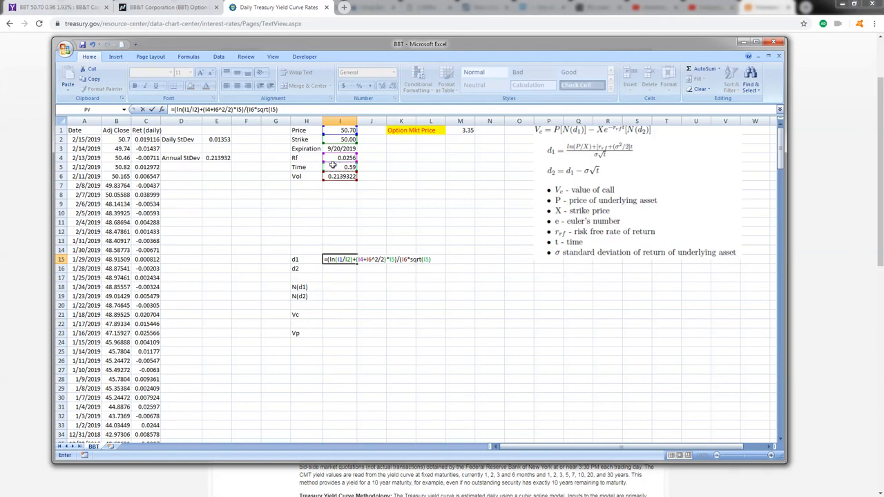
key(Return)
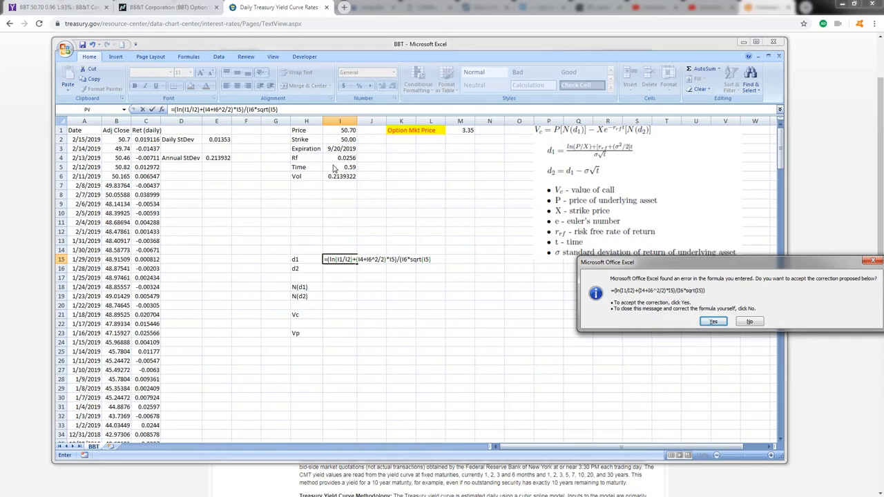
key(Return)
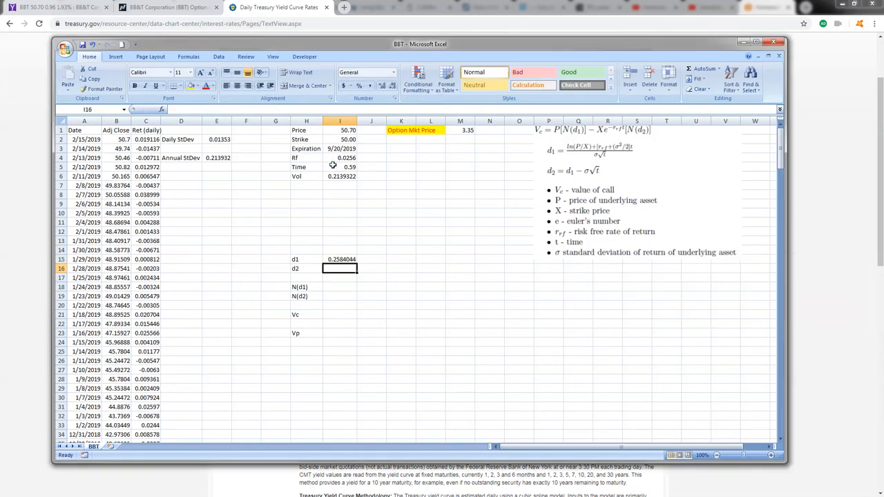
Step: Calculate d2 in cell I16 with =I15-(I6*SQRT(I5)), accepting the proposed parenthesis correction
text(=)
click(349, 259)
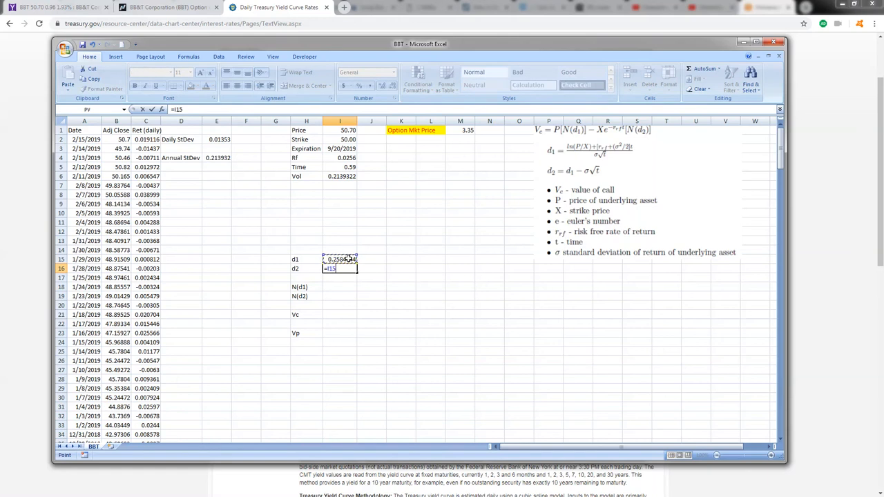
text(-()
click(345, 175)
text(*s)
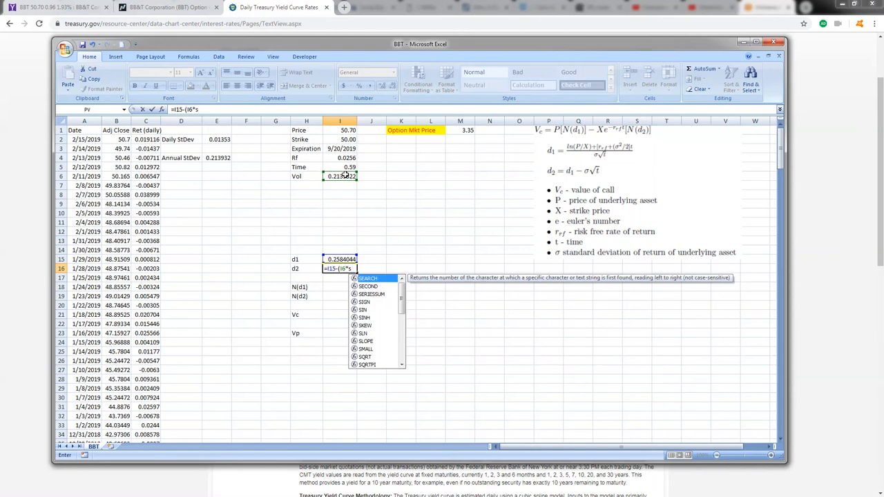
text(qrt()
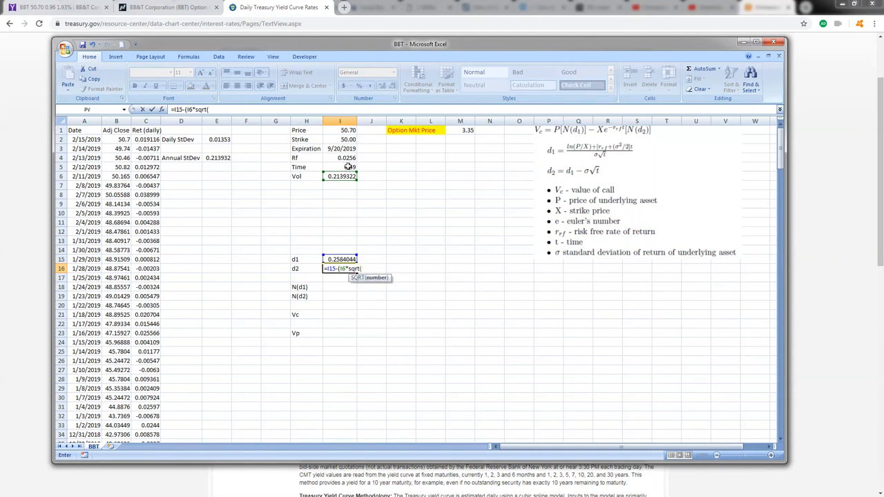
click(348, 166)
text())
key(Return)
key(Return)
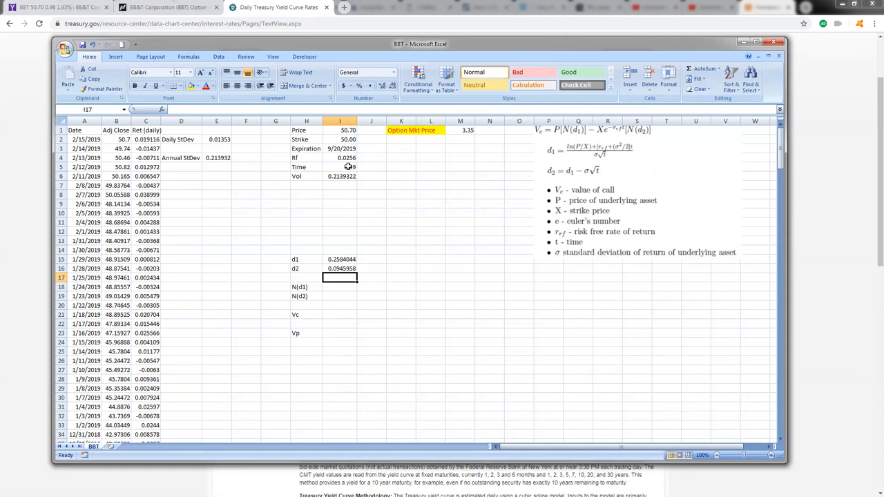
Step: Calculate N(d1) in cell I18 with =NORMSDIST(I15)
key(Down)
text(=)
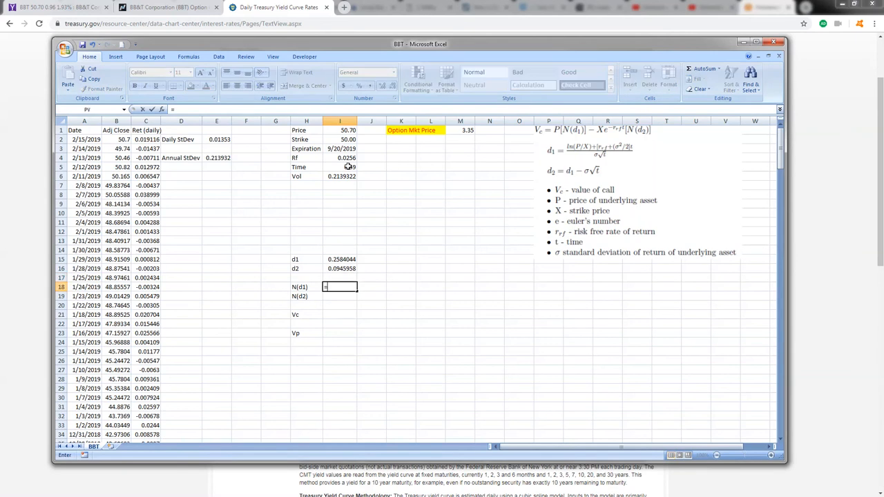
text(normsdist()
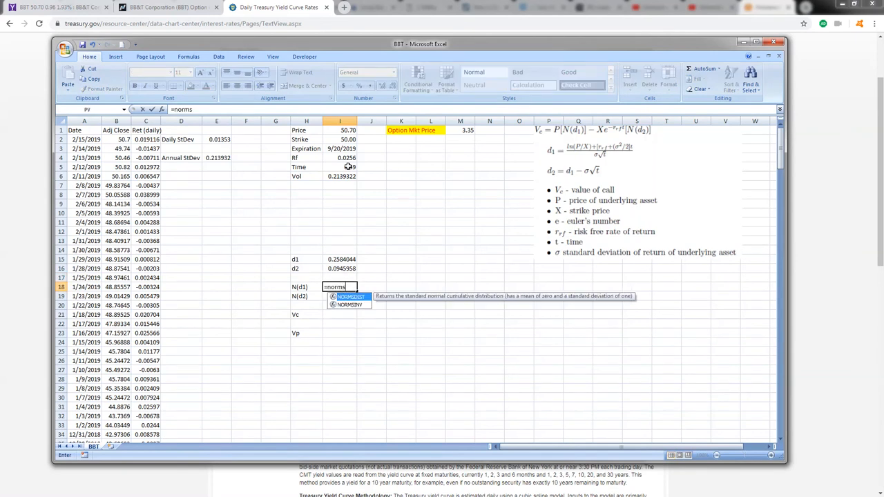
key(Up)
key(Up)
key(Up)
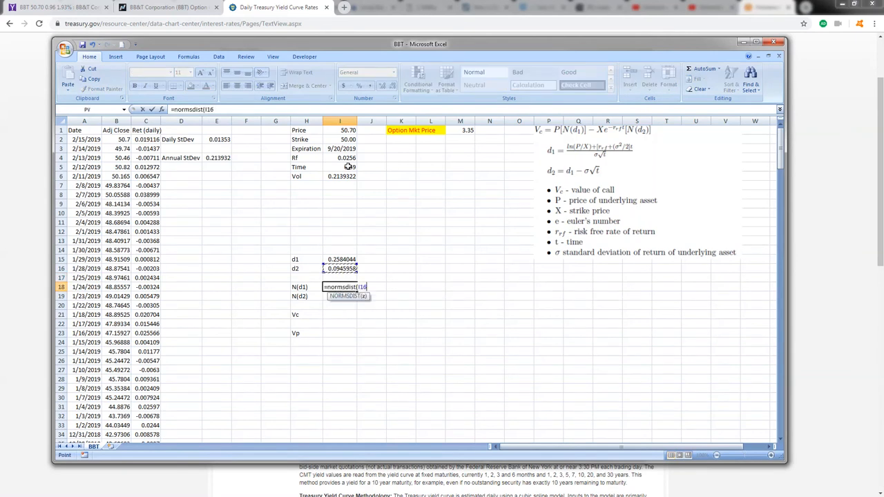
text())
key(Return)
Step: Copy the N(d1) formula into cell I19 for N(d2) and check that it references I16
key(Up)
key(ctrl+c)
key(Down)
key(ctrl+v)
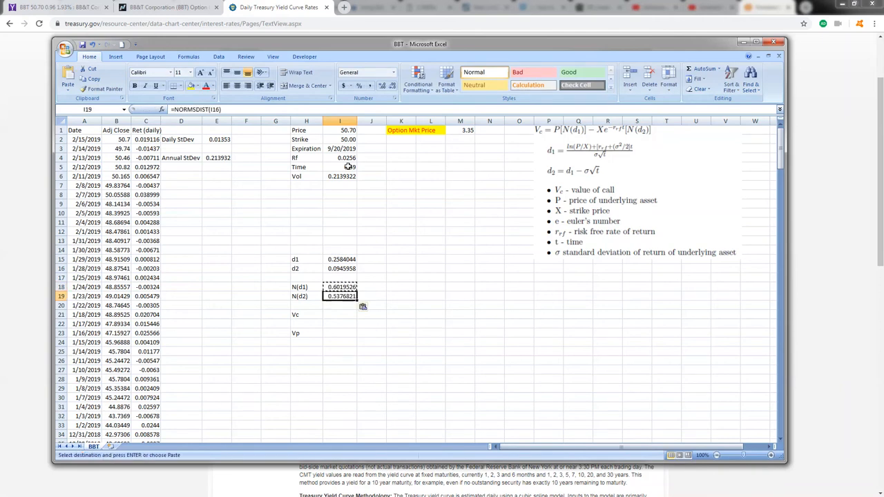
double_click(333, 301)
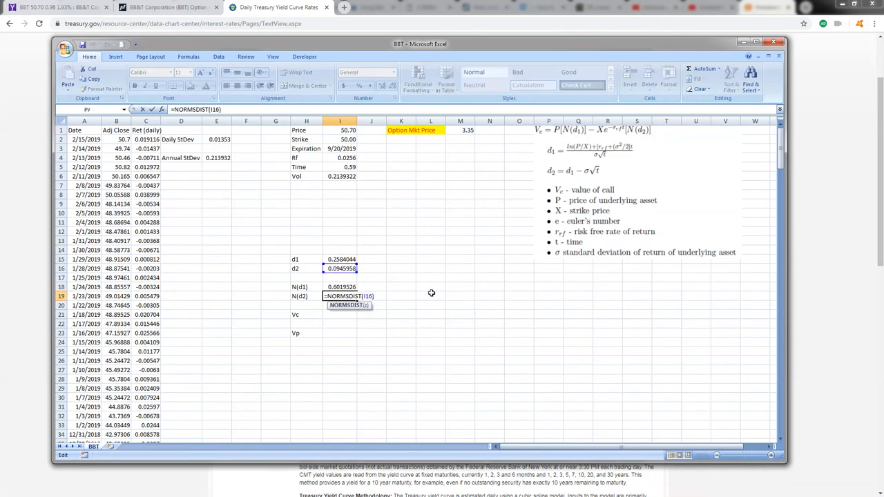
key(Return)
Step: Begin the call value formula in cell I21 with the price times N(d1), =(I1*I18)
key(Down)
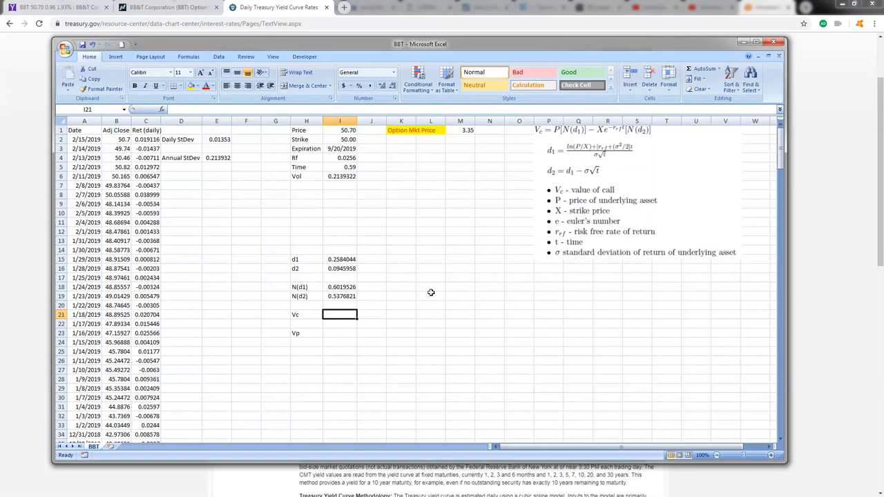
text(=()
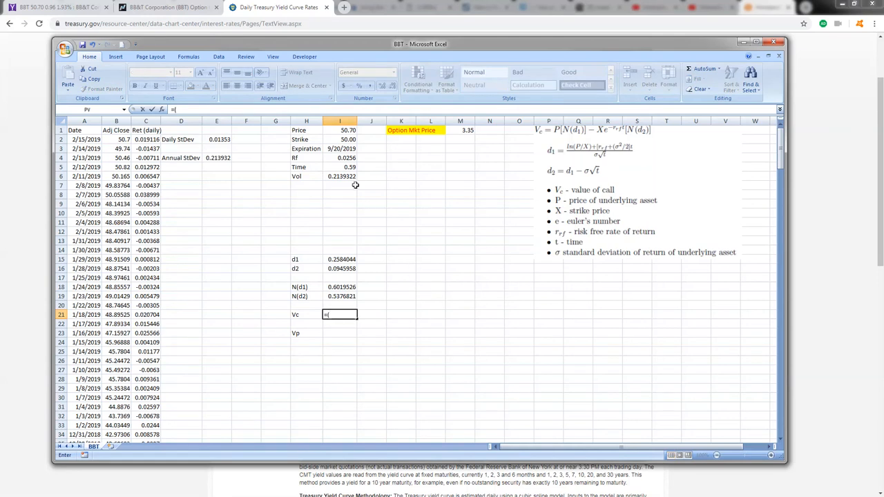
click(344, 130)
text(*)
click(346, 289)
text())
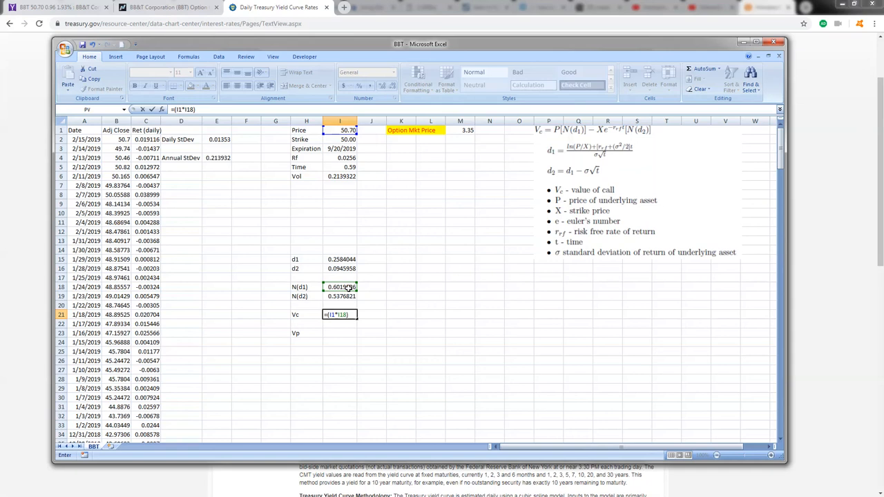
text(-()
Step: Extend the call formula by subtracting the strike times its discount factor, -(I2*EXP(-I4*I5)
click(343, 140)
text(*exp()
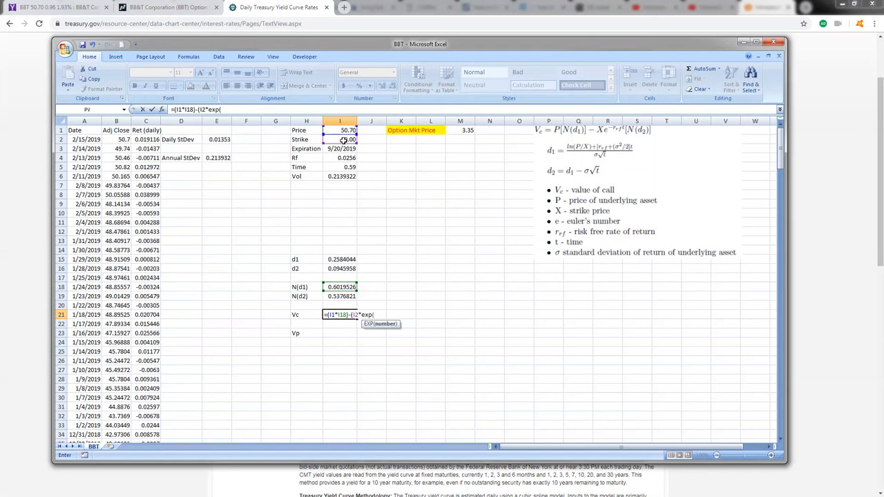
text(-)
click(341, 163)
text(*)
click(341, 168)
text())
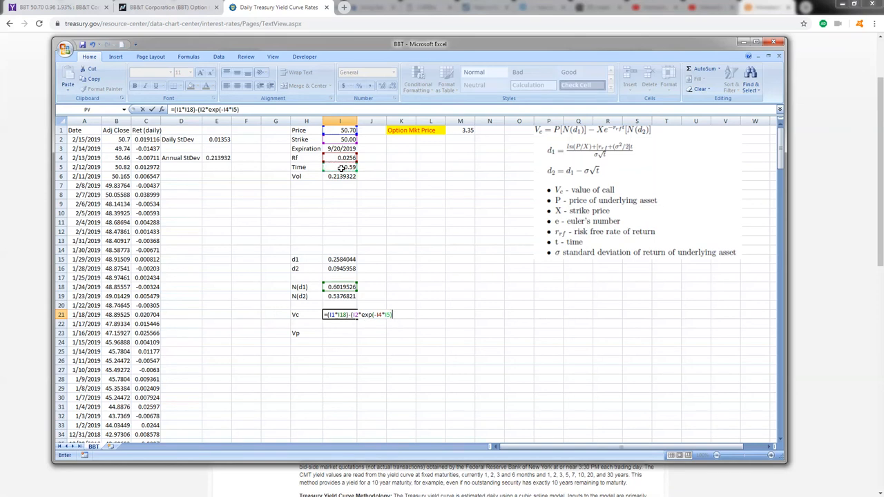
text(*)
Step: Multiply the discounted strike by N(d2) in I19, enter the call formula accepting the proposed correction, and reselect I21 to check it
click(347, 295)
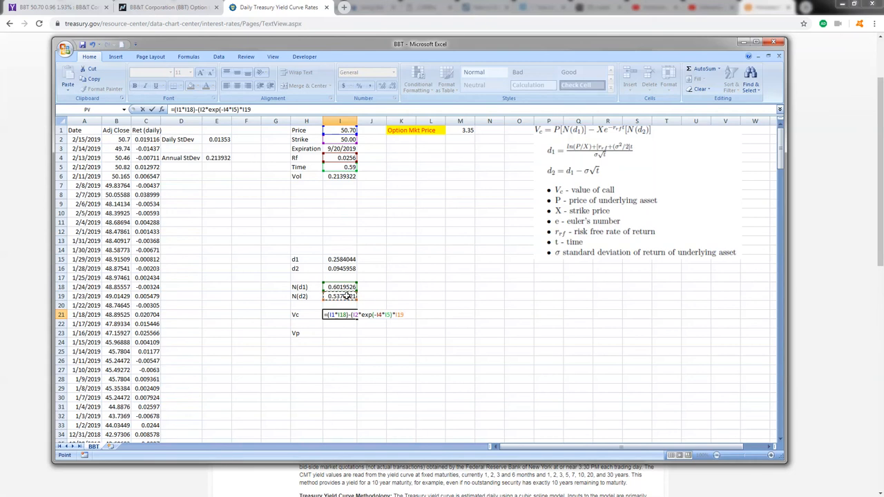
text()*I19))
key(Return)
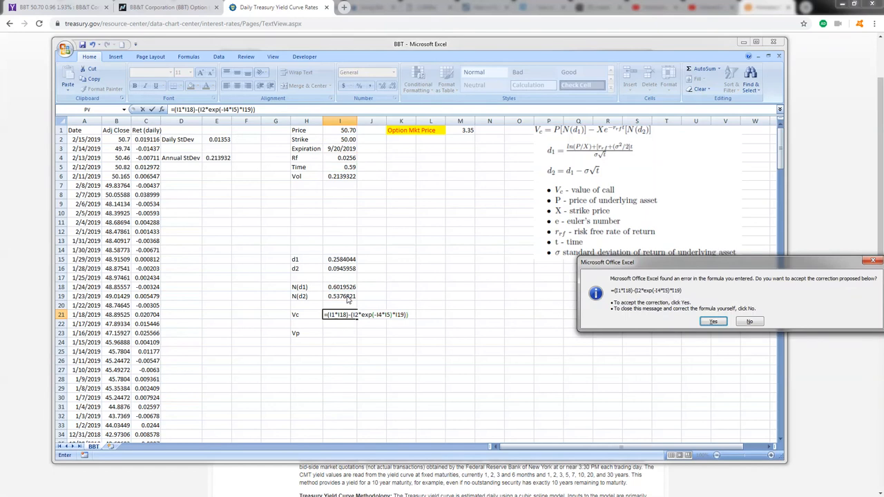
key(Return)
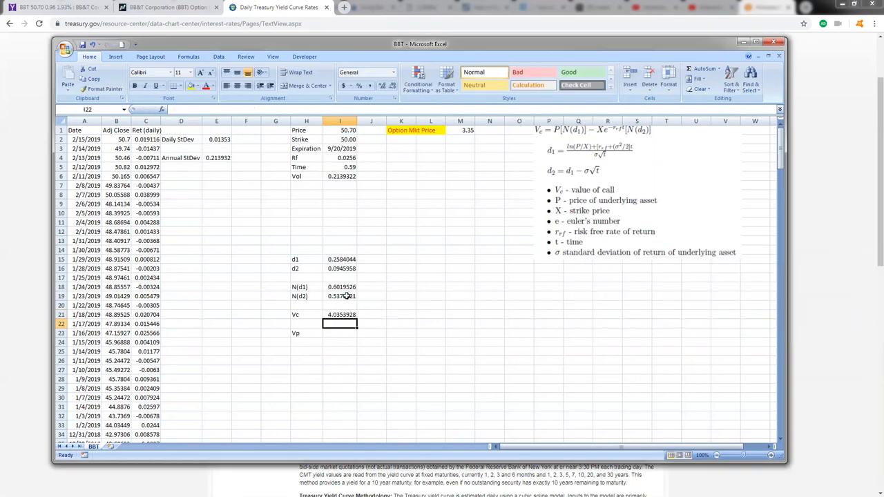
click(348, 313)
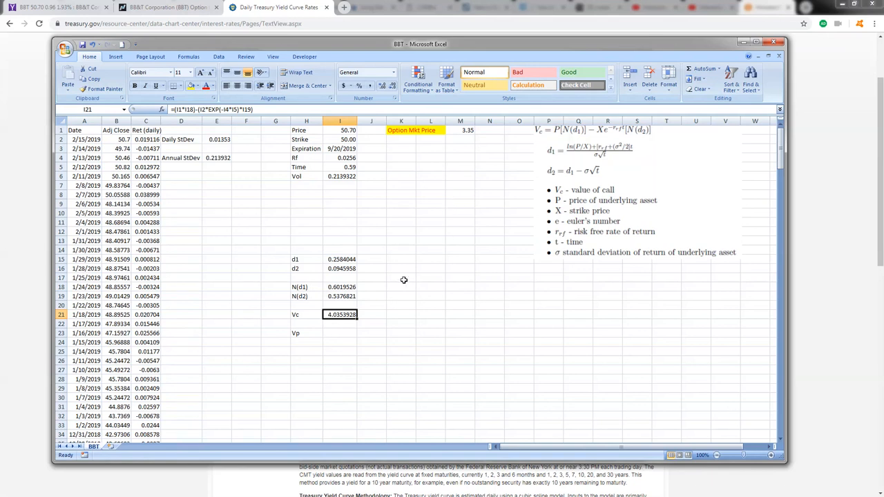
Step: Begin the put value formula in cell I23 as the call value minus the stock price, =I21-I1
click(335, 334)
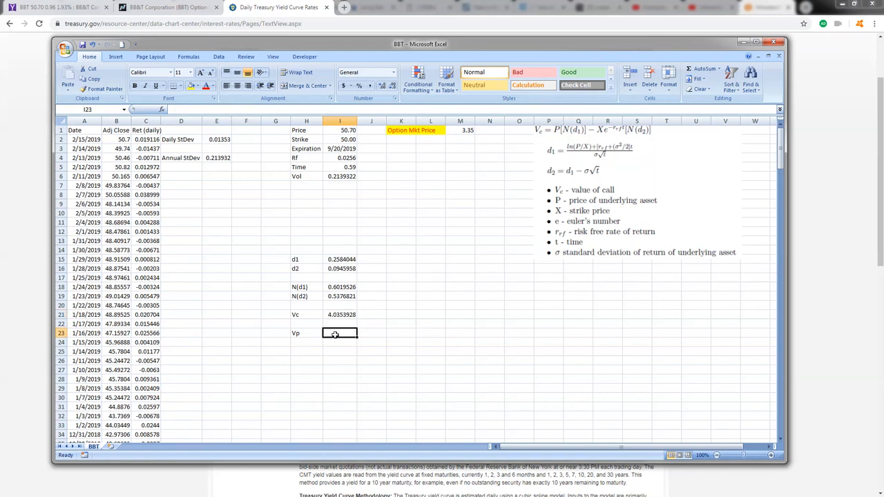
text(=)
key(Up)
key(Up)
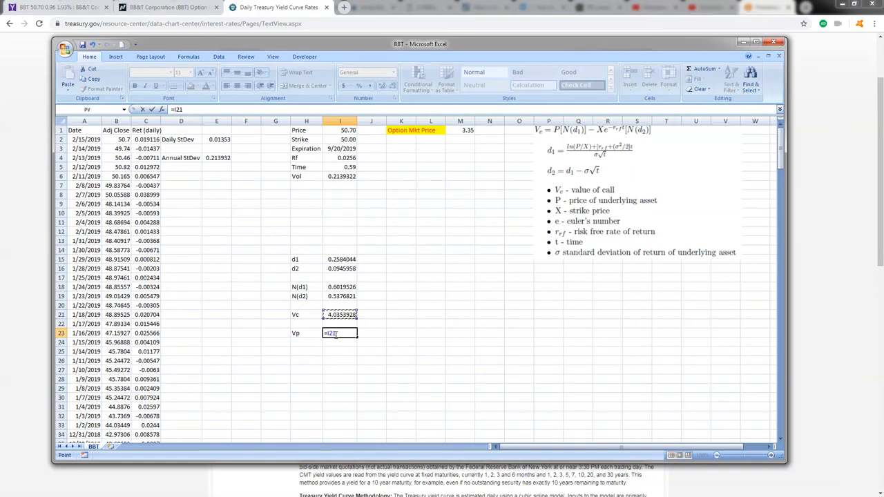
text(+)
click(344, 132)
key(BackSpace)
Step: Add the strike multiplied by an opened exponential to the put formula, +(I2*EXP(-
key(BackSpace)
key(BackSpace)
text(-)
click(343, 131)
text(+)
click(338, 139)
text(*ex)
key(BackSpace)
key(BackSpace)
key(BackSpace)
key(BackSpace)
key(BackSpace)
text(()
click(338, 139)
text(*exp(-)
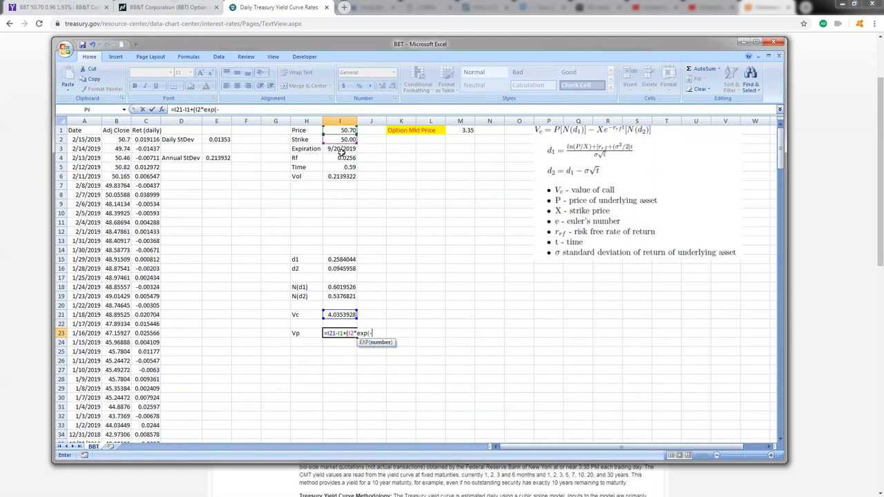
Step: Complete the exponent with I4*I5, enter the put formula accepting the proposed parenthesis correction, and reselect I23 to check it
click(340, 158)
text(*)
click(347, 167)
text())
key(Return)
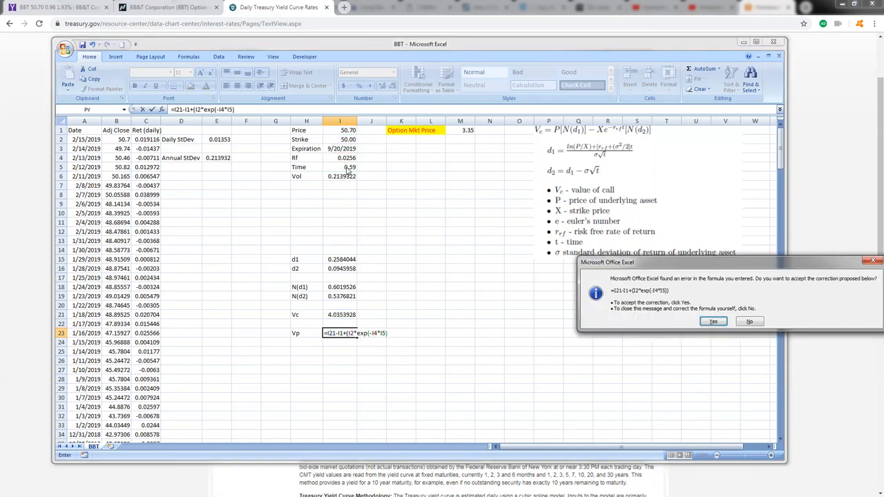
key(Return)
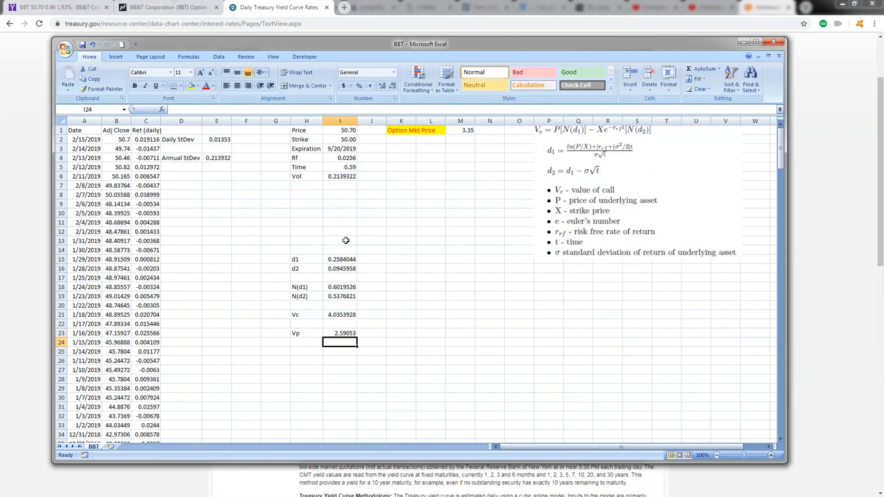
click(345, 332)
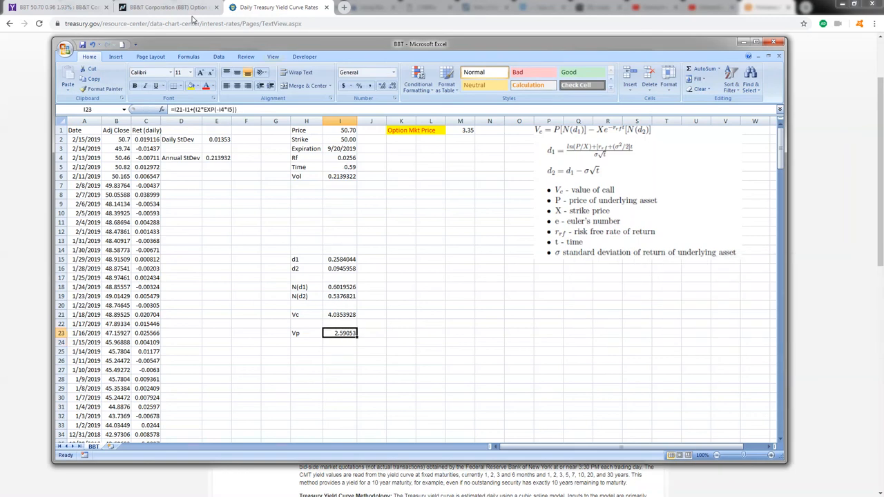
Step: Review the September 2019 option chain on Nasdaq in the browser and examine the forward dividend and yield on BB&T's Yahoo Finance summary
click(168, 8)
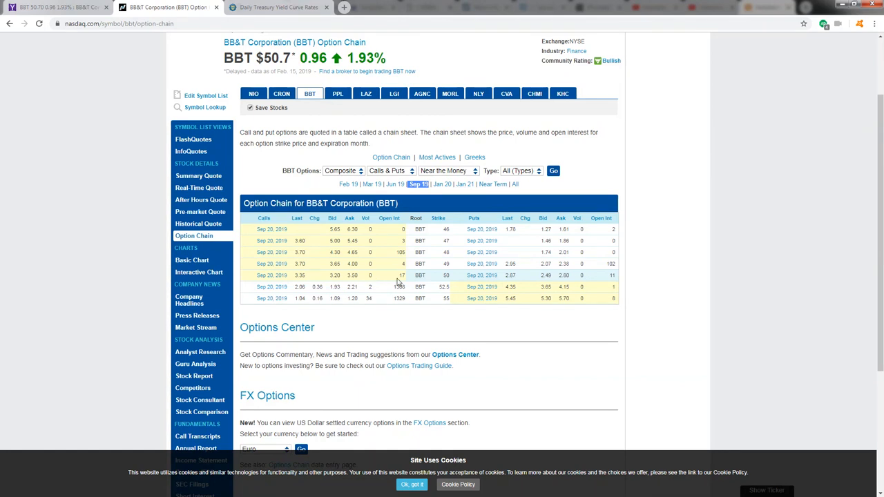
click(58, 7)
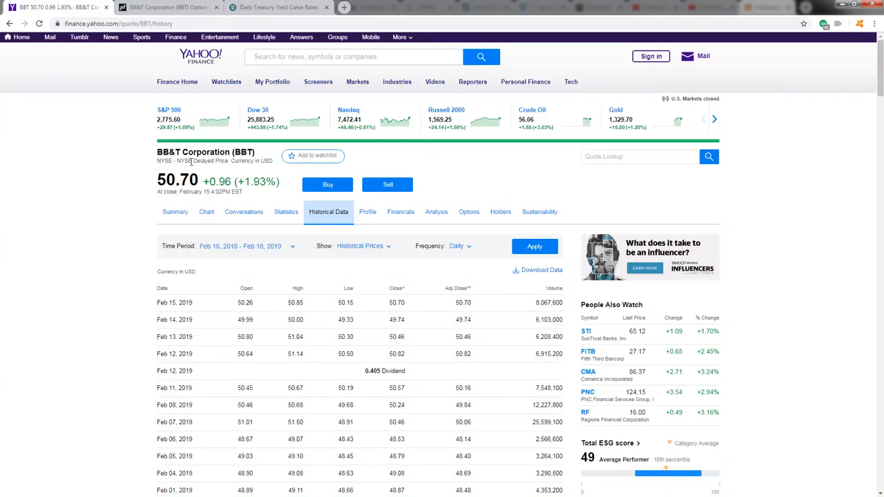
click(175, 212)
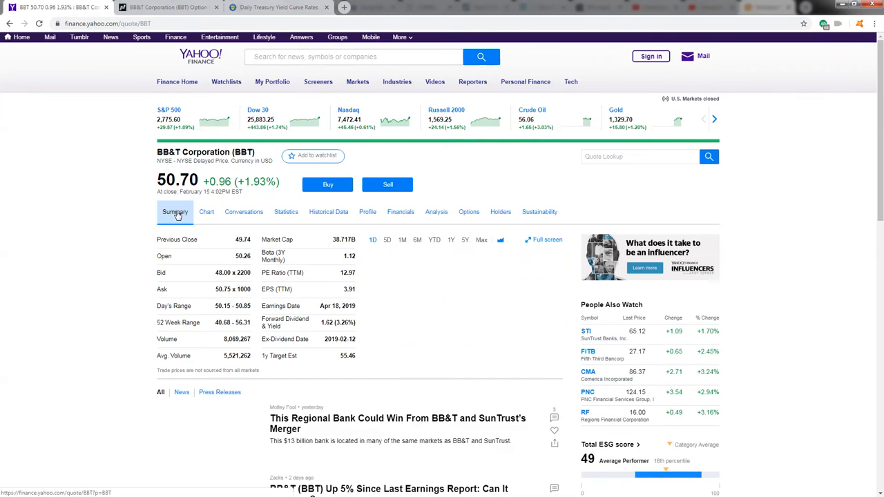
scroll(315, 228, down, 2)
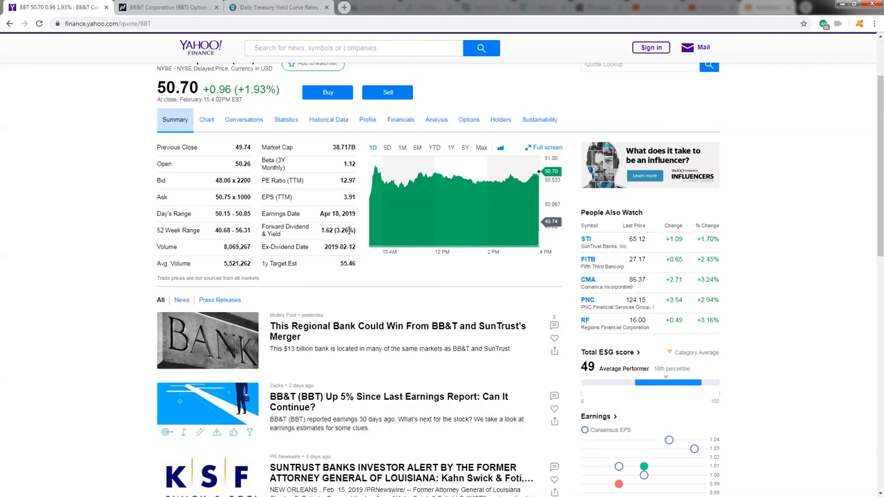
drag(356, 230, 322, 230)
click(312, 229)
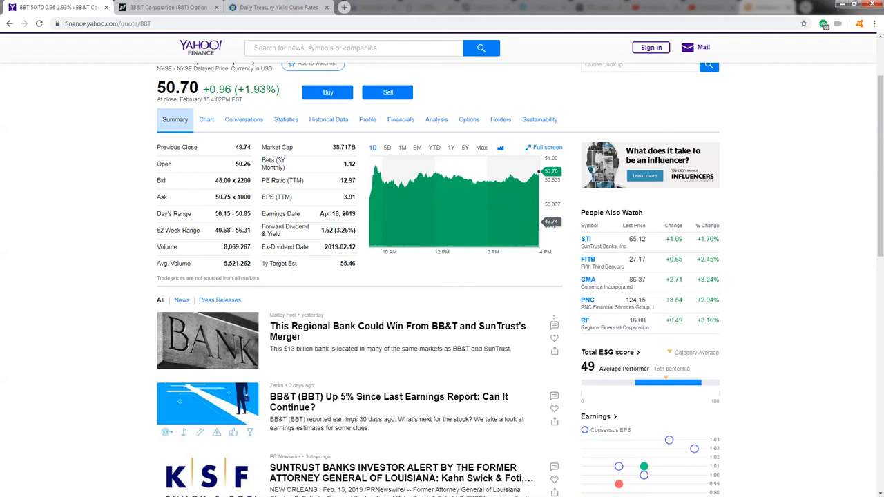